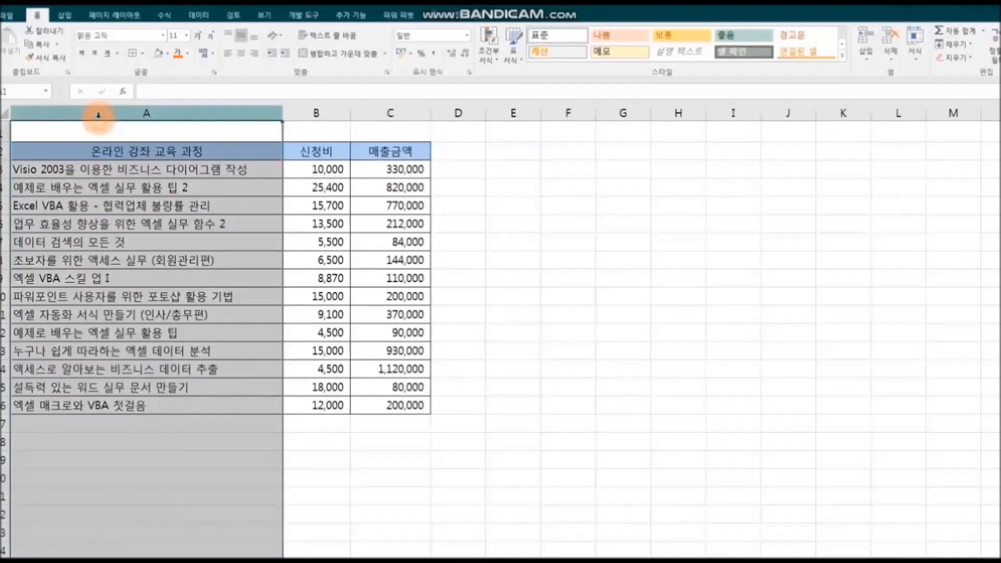
Step: Insert a blank column before the 온라인 강좌 교육 과정 column and enter the header 번호 in A2
right_click(98, 114)
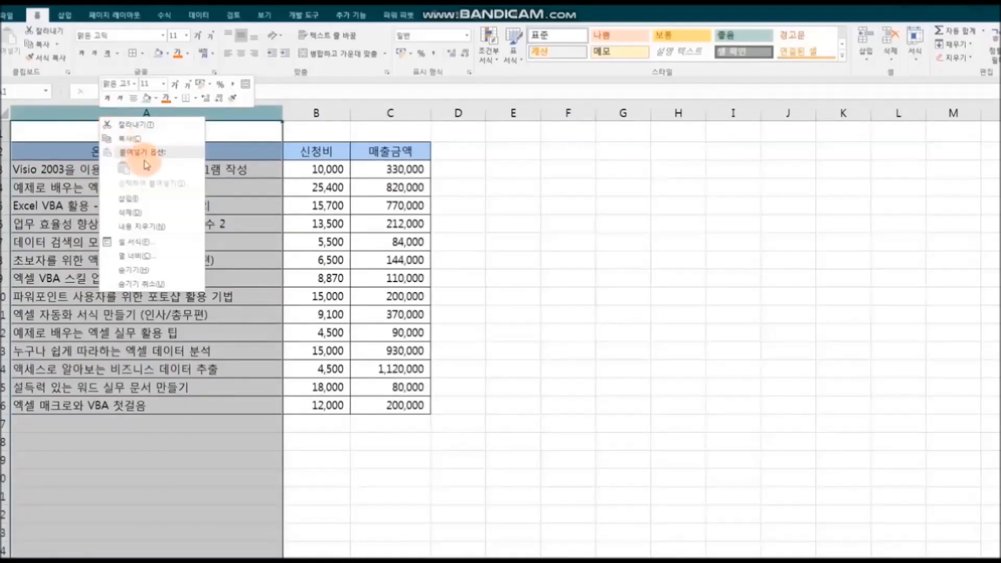
click(159, 203)
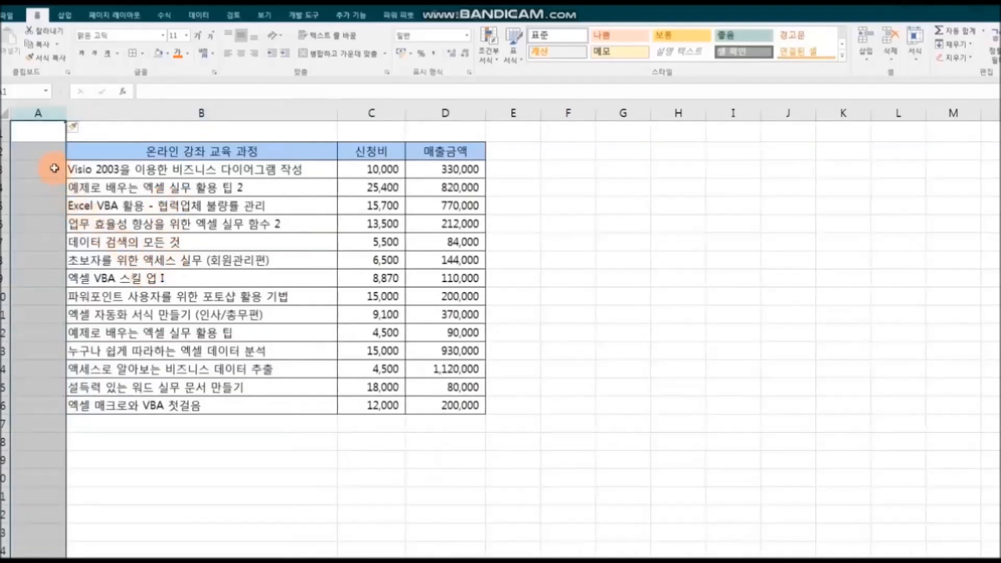
click(47, 152)
key(F2)
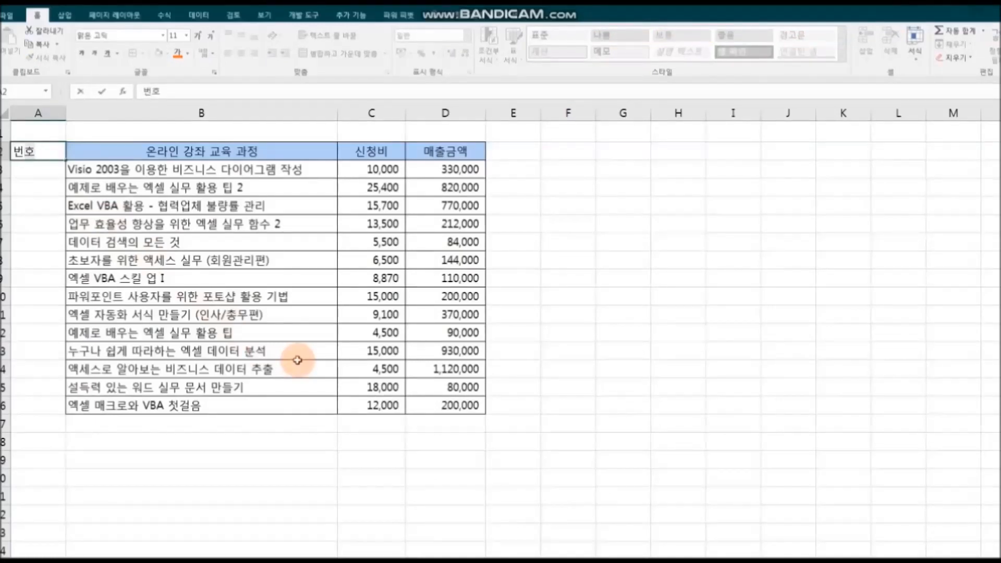
key(Return)
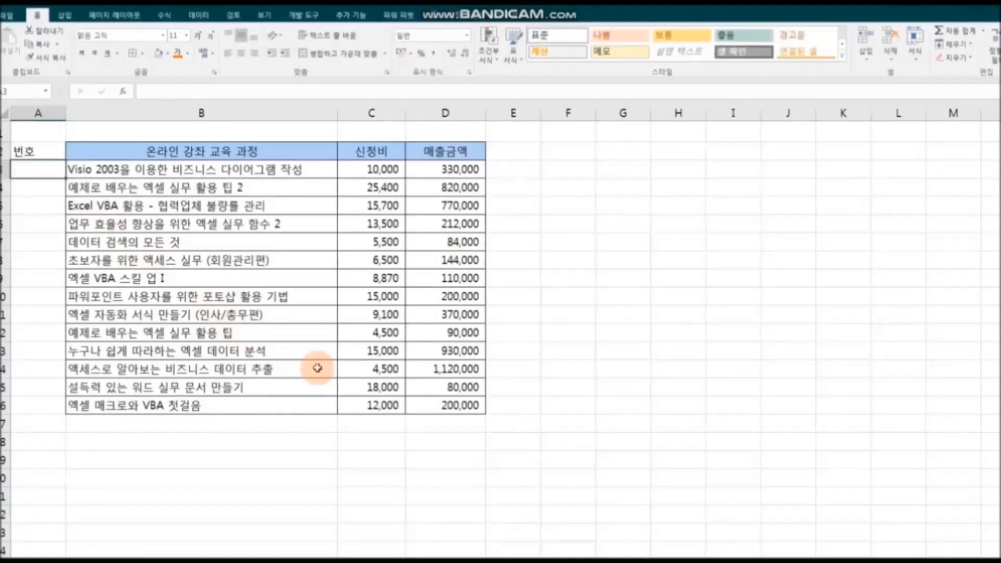
Step: Enter 1 in A3 and 2 in A4, and fill the number series down to the table's last row
text(1)
key(Return)
text(2)
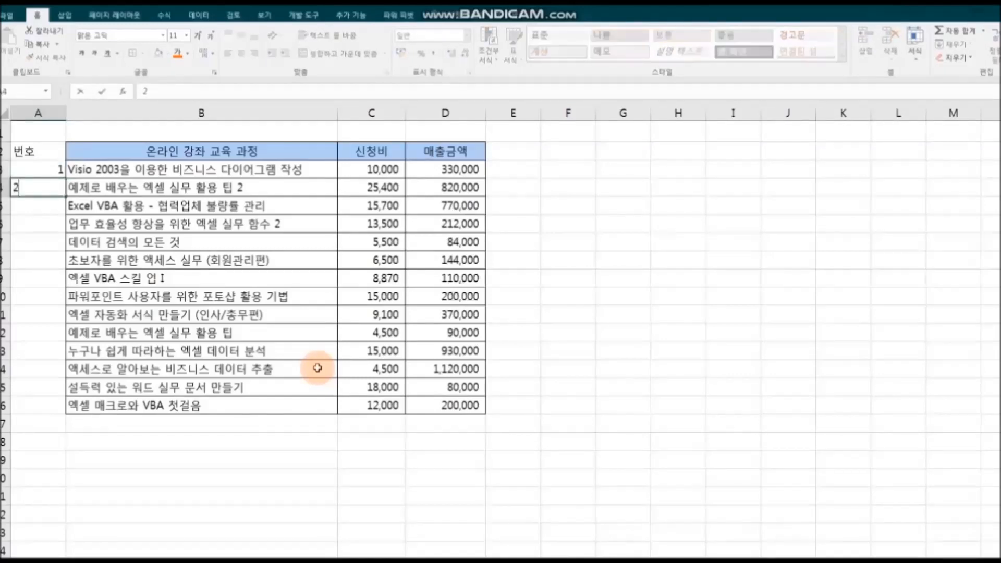
click(317, 405)
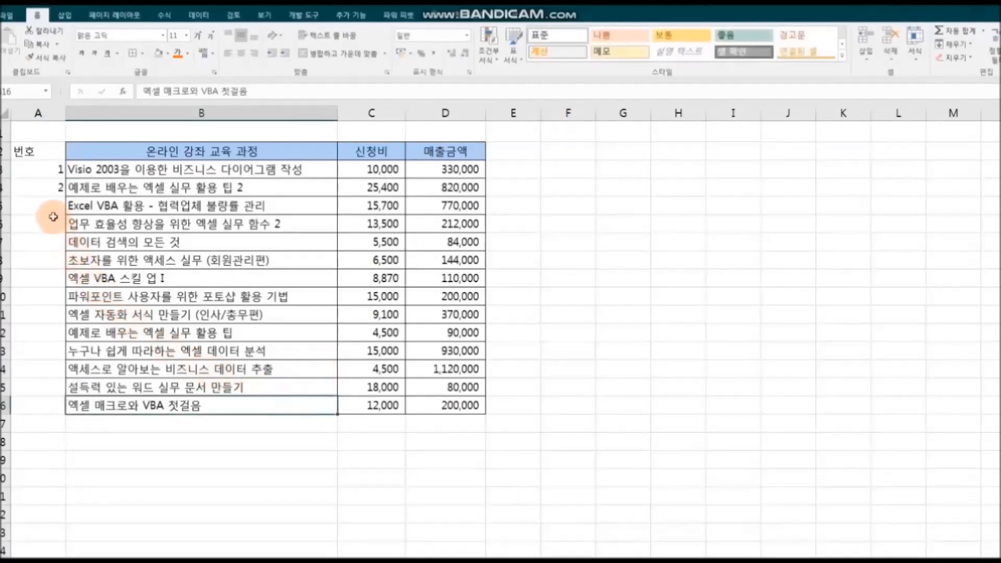
drag(52, 168, 43, 191)
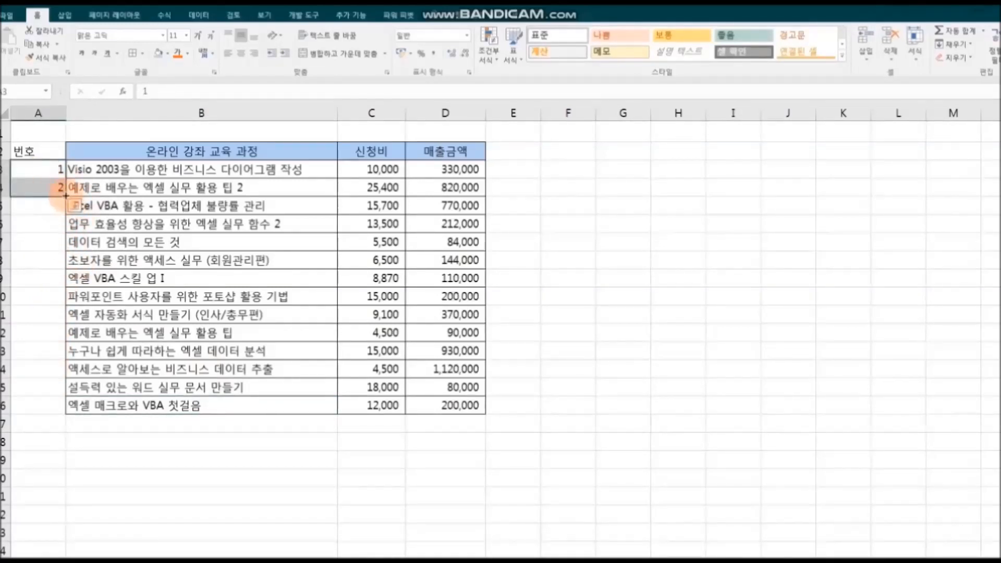
double_click(65, 198)
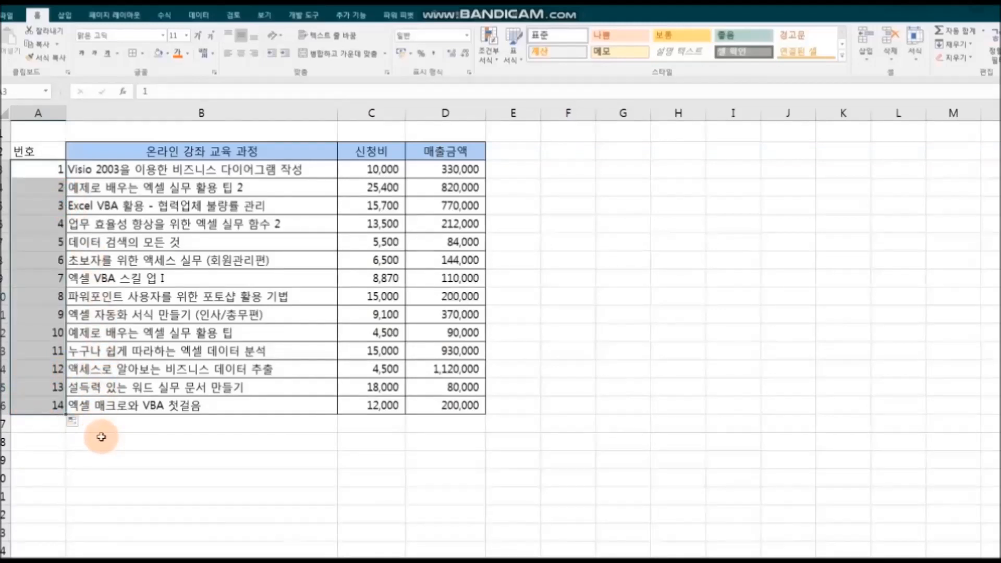
Step: Copy the formatting of the 온라인 강좌 교육 과정 column (B2:B16) onto the 번호 column with Format Painter
click(163, 245)
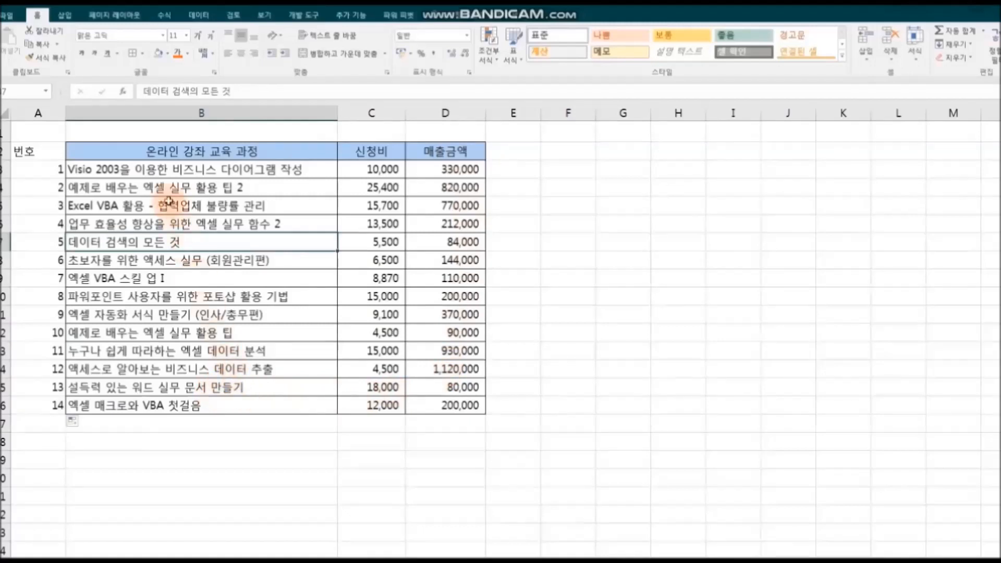
click(146, 153)
drag(146, 153, 224, 412)
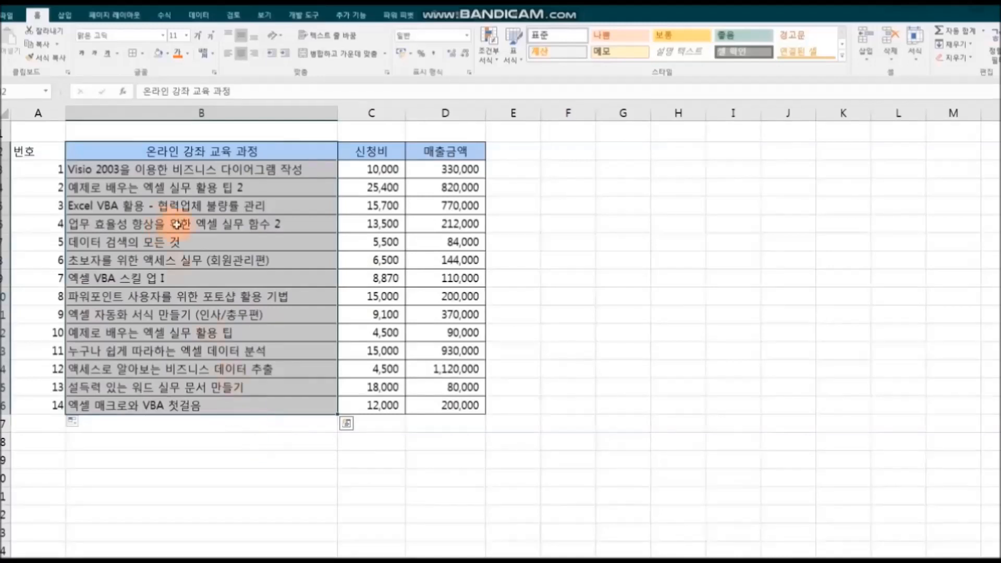
click(56, 60)
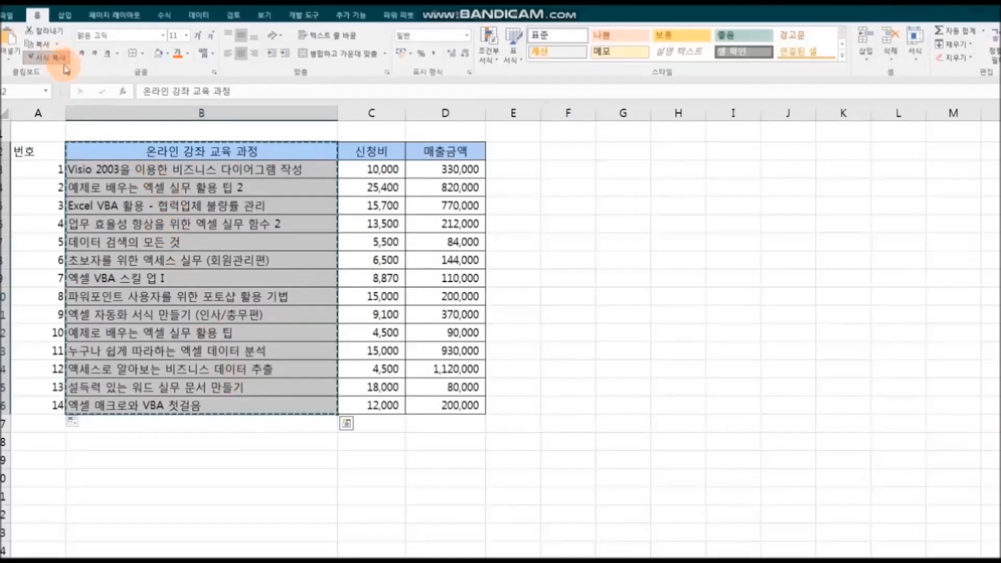
click(34, 152)
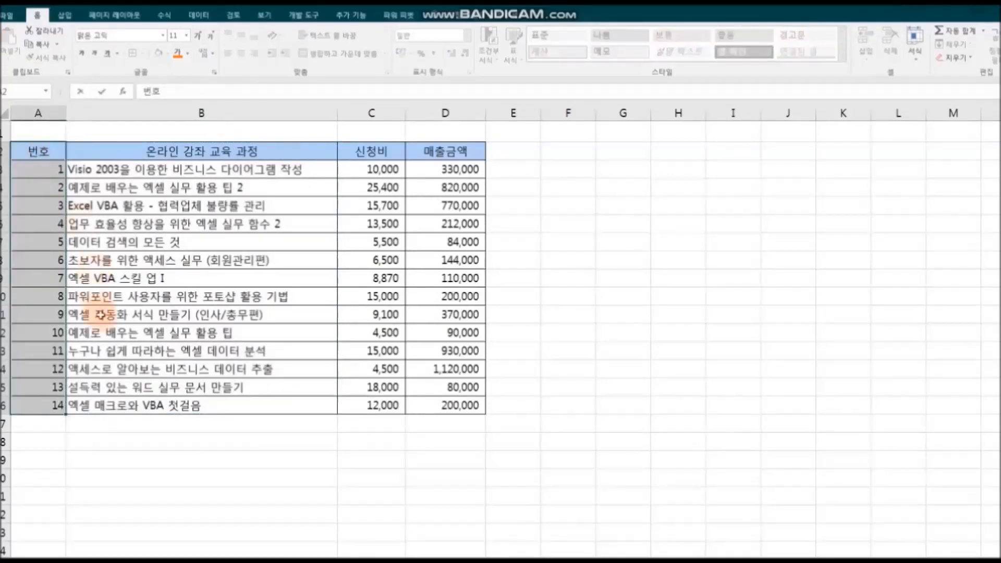
click(109, 275)
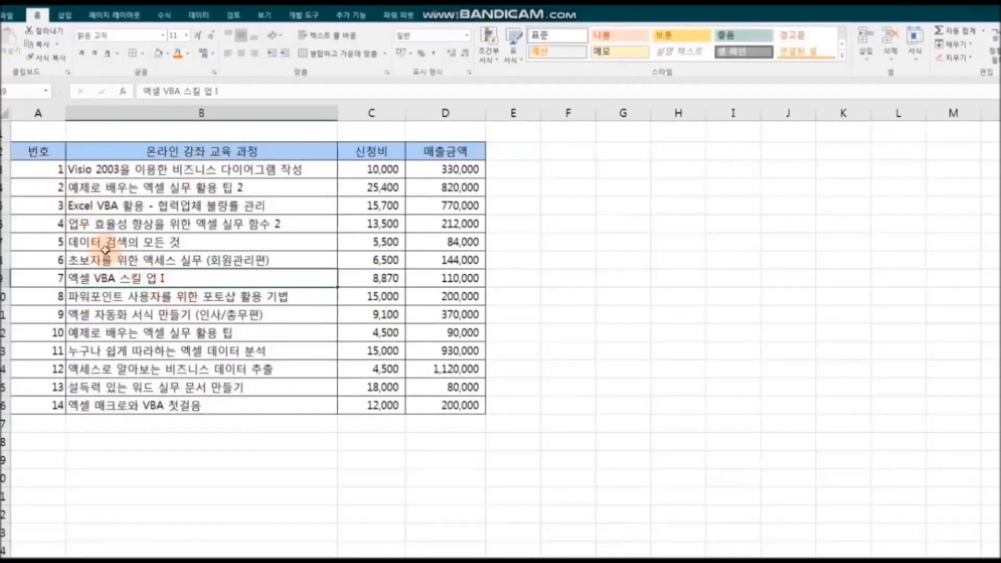
Step: Center the sequence numbers in A3:A16
drag(45, 169, 37, 404)
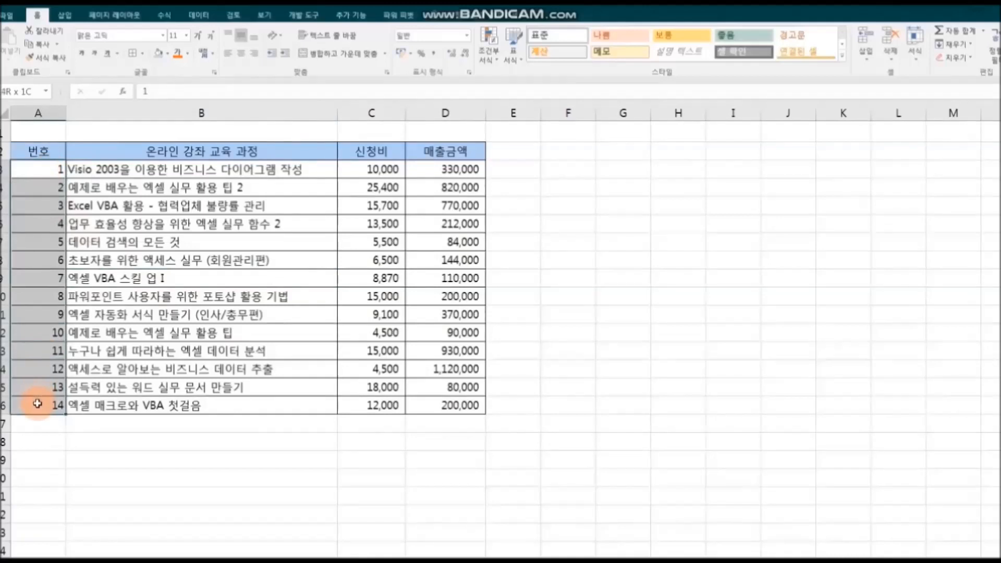
click(242, 58)
click(324, 472)
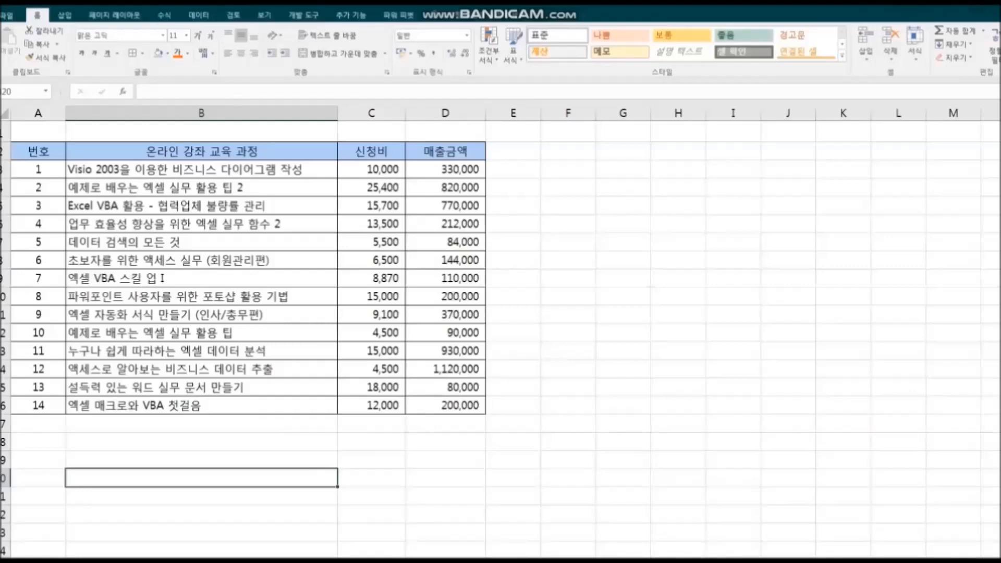
Step: On the next worksheet, insert a blank column before the 고객번호 column and enter the header 번호 in A2
key(ctrl+Page_Down)
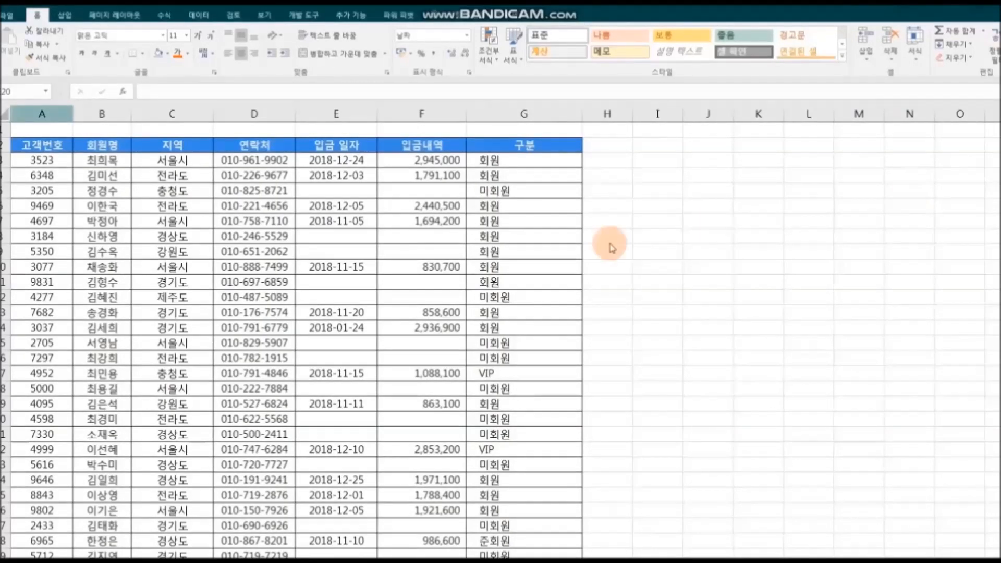
click(146, 237)
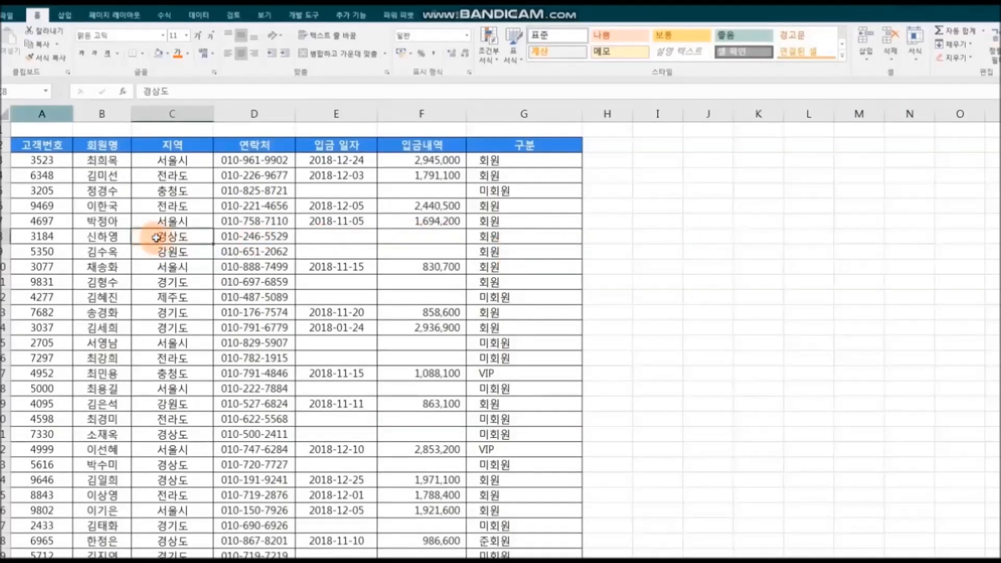
scroll(424, 274, down, 4)
scroll(433, 282, down, 5)
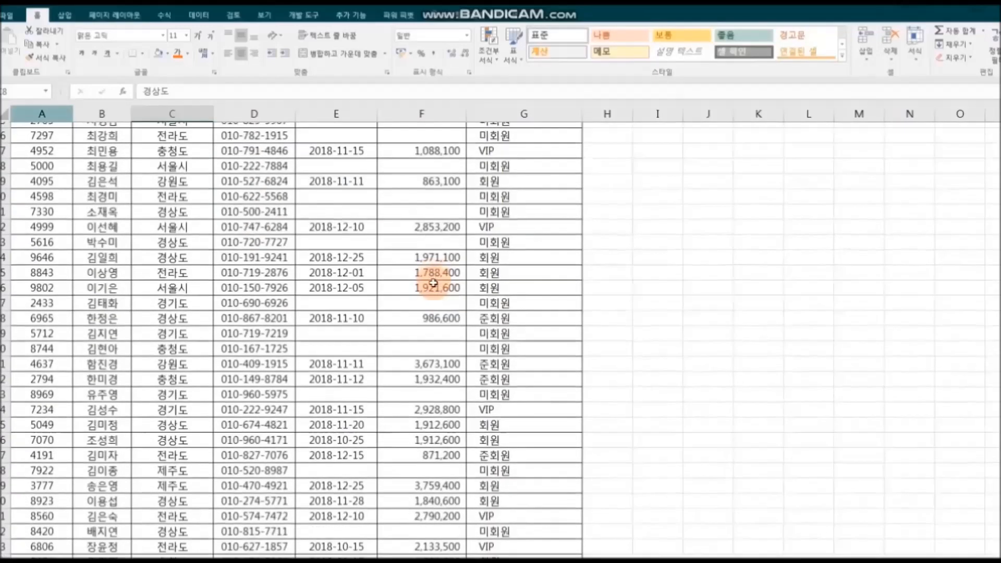
scroll(433, 283, up, 9)
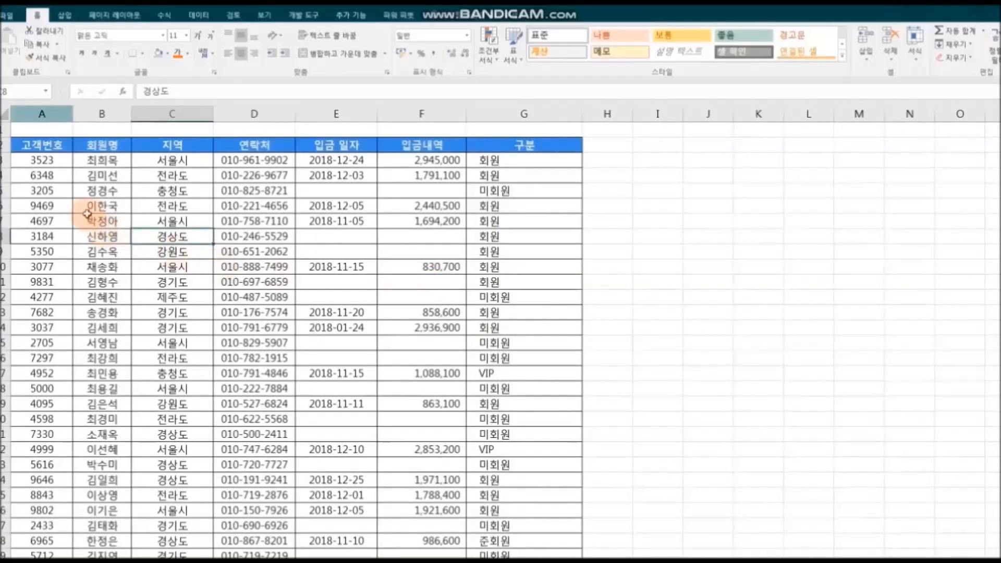
click(53, 113)
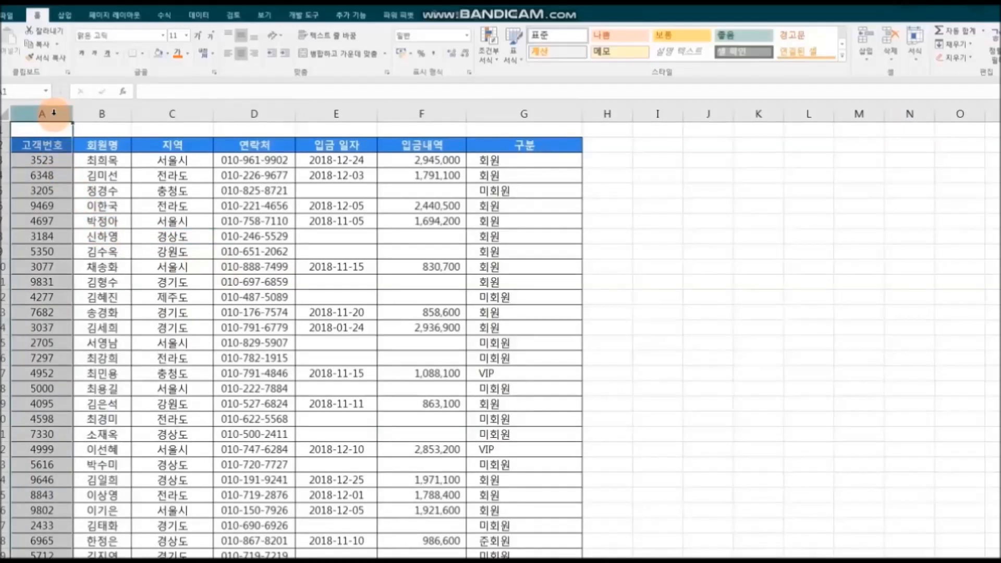
right_click(53, 112)
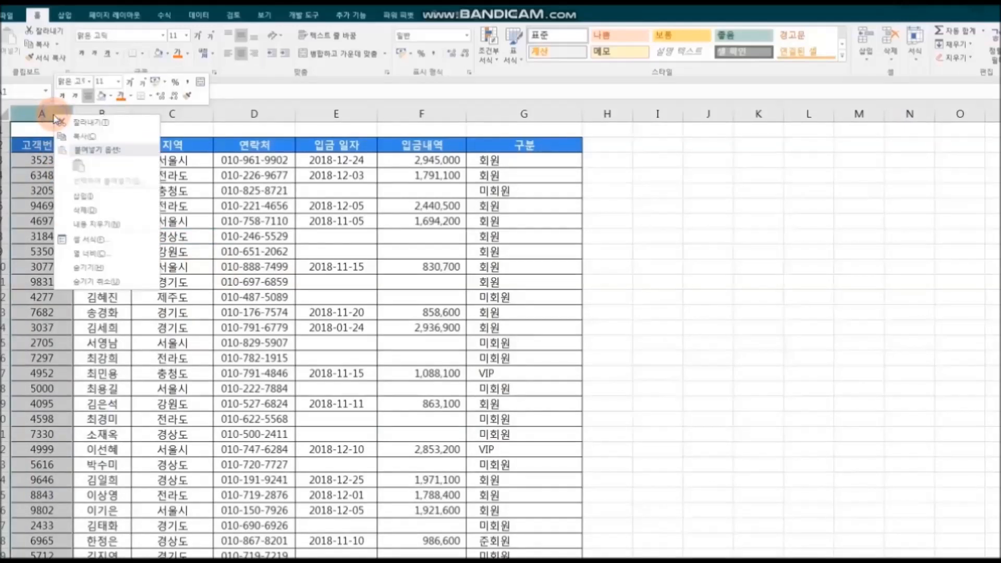
click(106, 203)
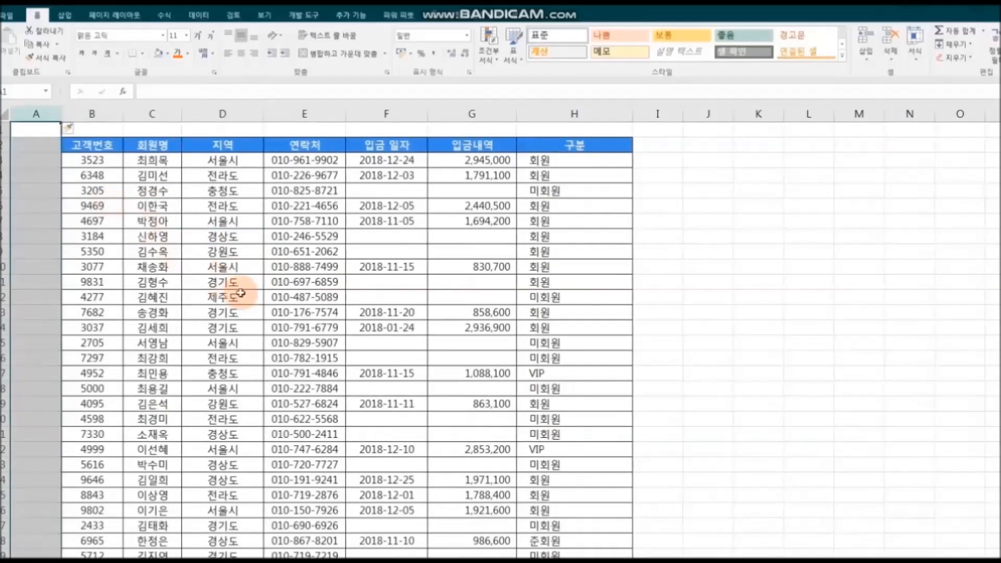
click(38, 145)
text(범)
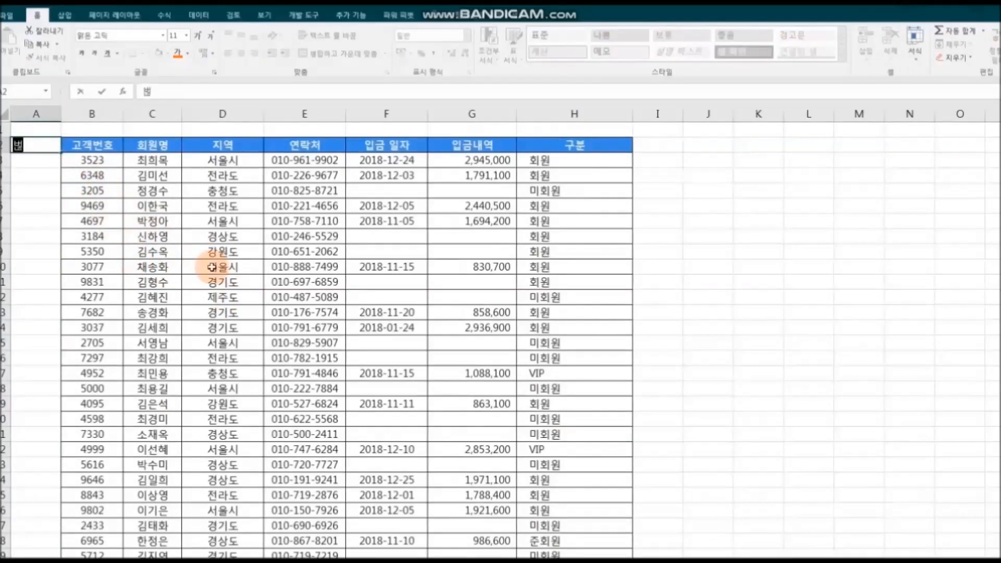
Step: Enter 1 in A3 and 2 in A4, fill the series down the customer list, and check the numbering to its last row
click(35, 160)
text(1)
key(Return)
text(2)
click(232, 259)
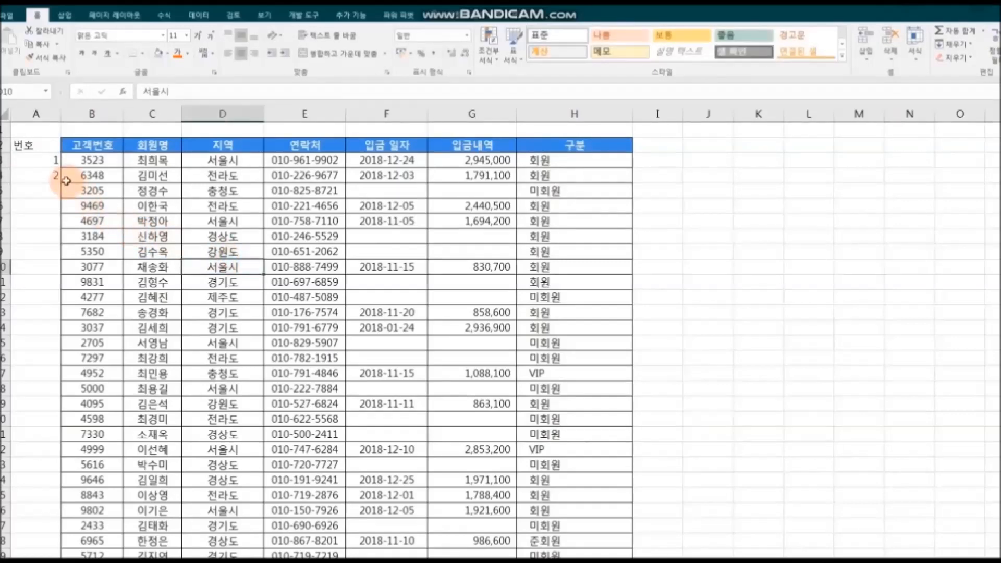
click(46, 157)
drag(41, 157, 40, 174)
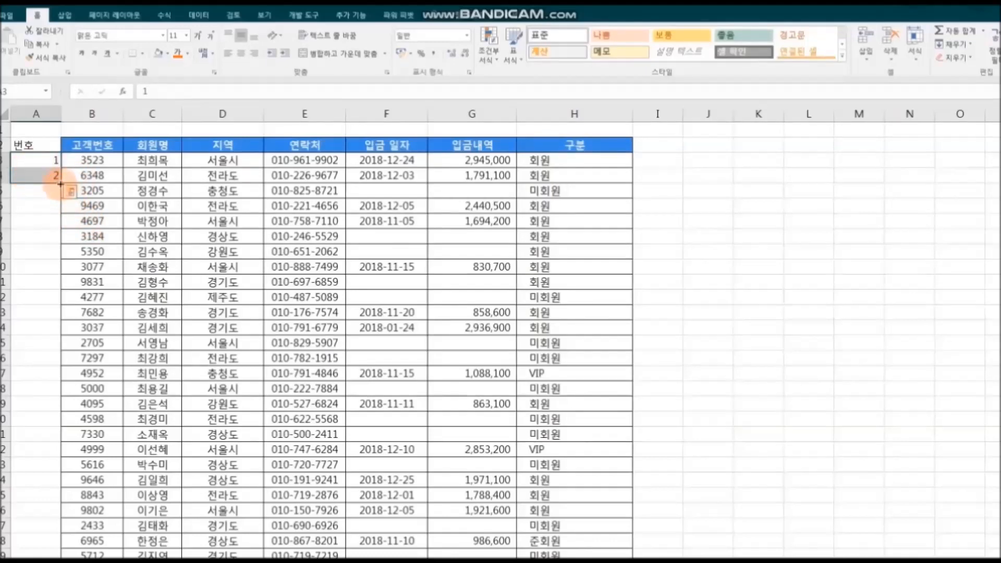
double_click(60, 183)
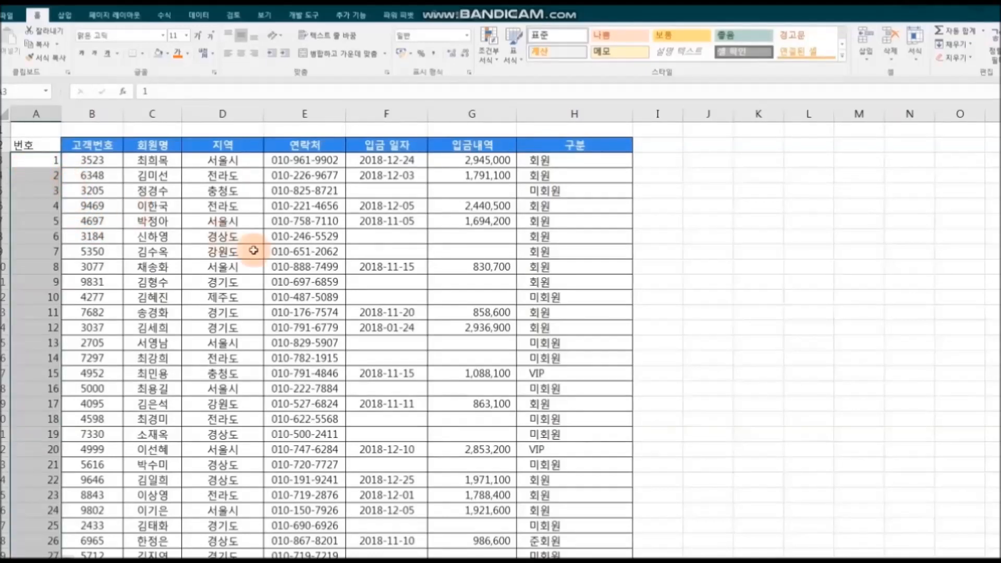
scroll(254, 251, down, 8)
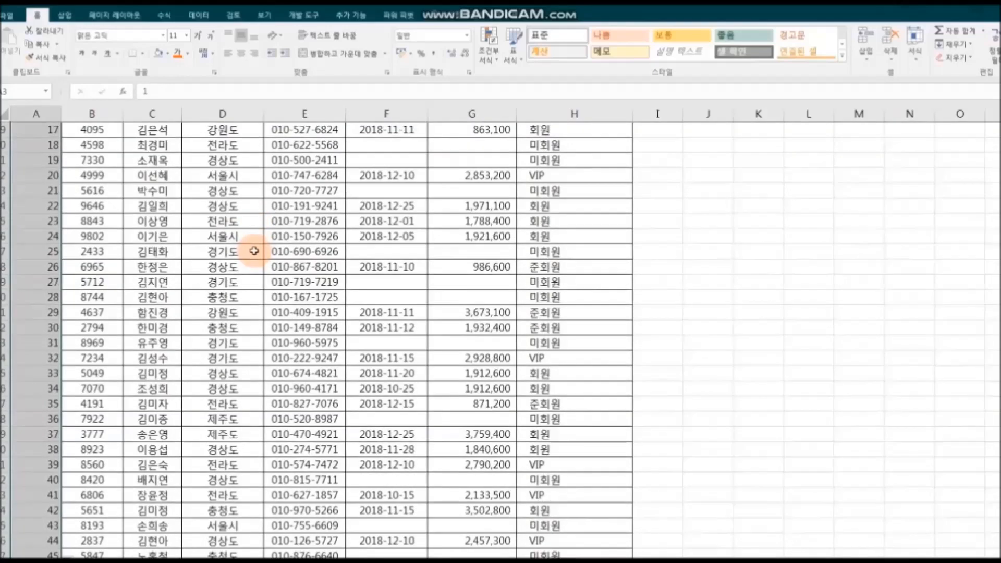
scroll(254, 251, down, 11)
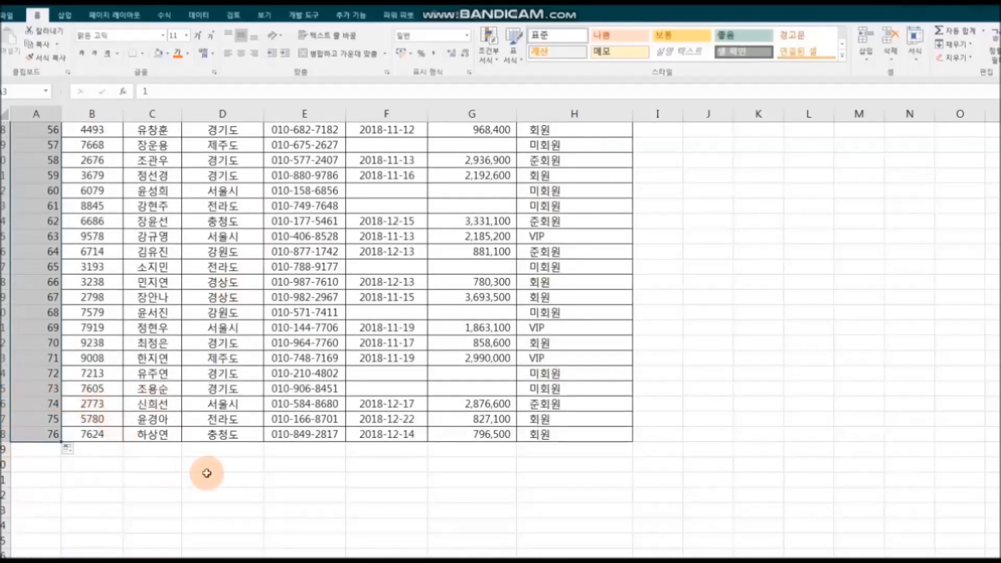
scroll(225, 358, up, 18)
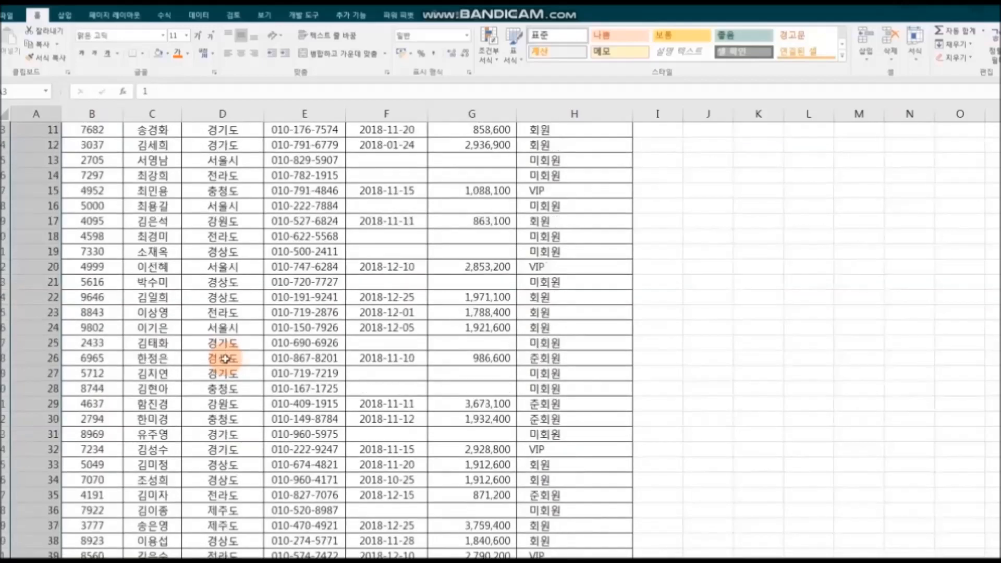
scroll(225, 359, up, 1)
click(201, 310)
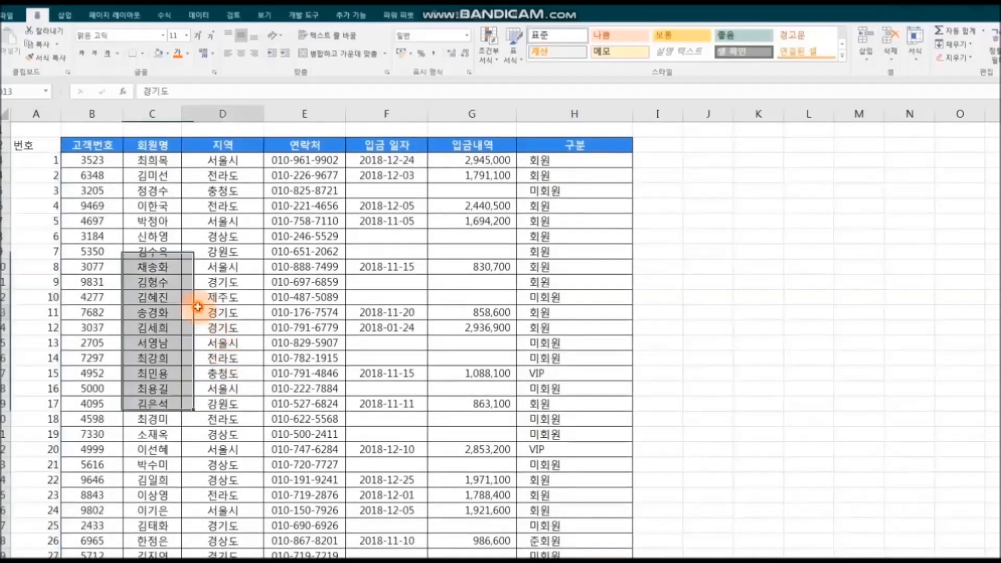
Step: Copy the formatting of the 고객번호 column (B2:B78) onto the 번호 column with Format Painter, and check it down to the last customer row
click(103, 146)
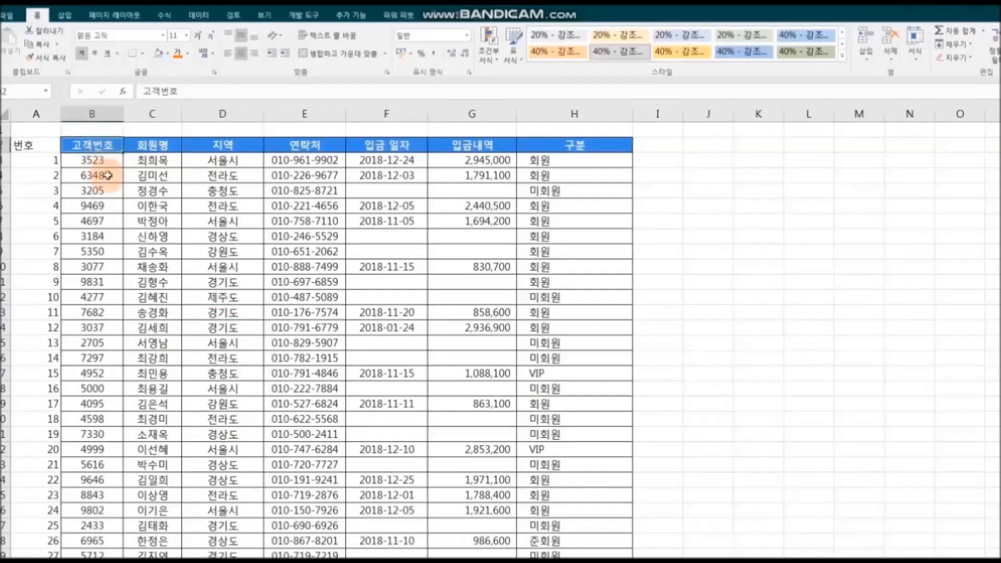
drag(111, 146, 109, 303)
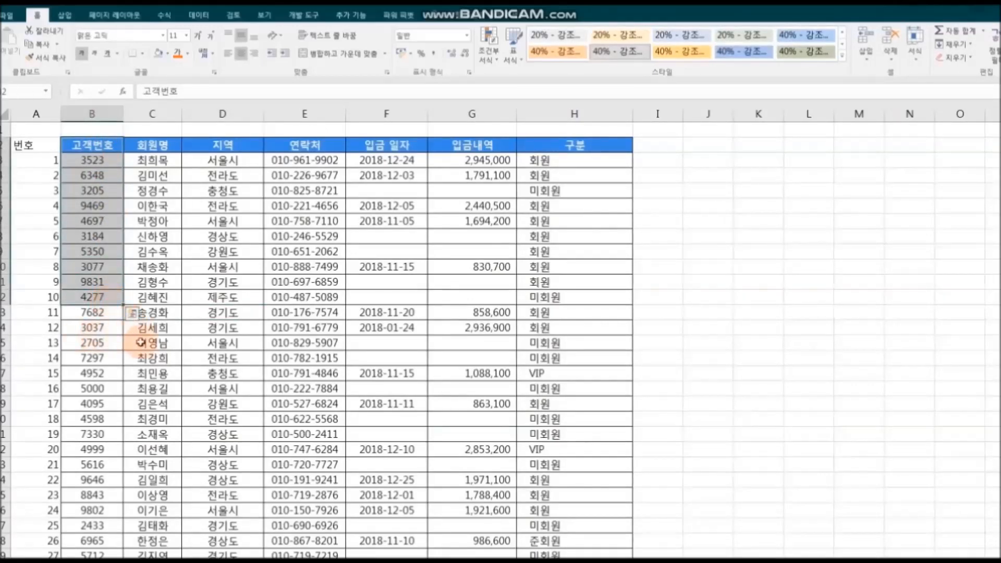
click(100, 144)
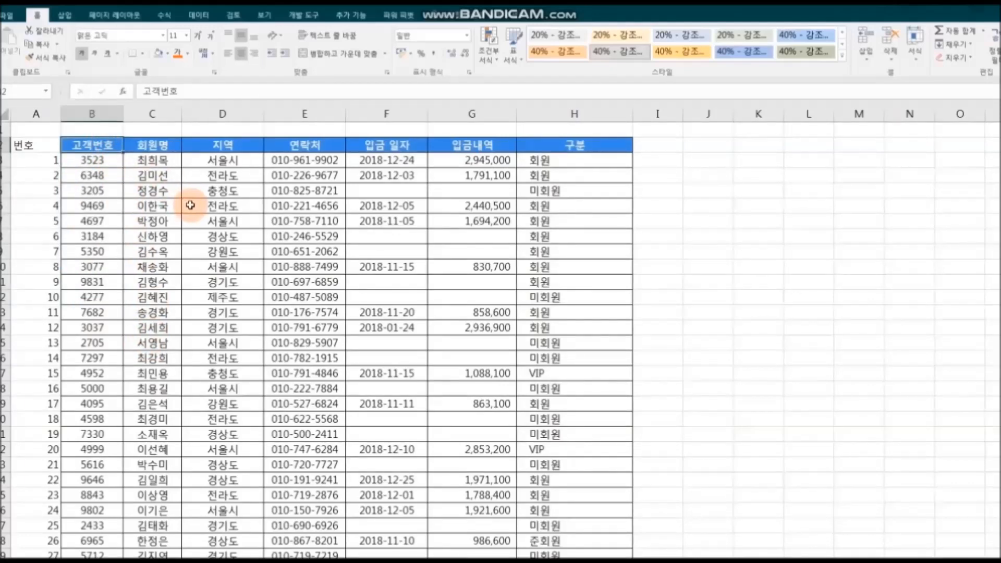
key(shift+Down)
key(shift+Down)
key(shift+Down)
key(shift+Down)
key(shift+Down)
key(shift+Down)
key(shift+Down)
key(shift+Down)
key(shift+Down)
key(shift+Down)
key(shift+Down)
key(shift+Down)
key(shift+Down)
key(shift+Down)
key(shift+Down)
key(shift+Down)
key(shift+Down)
key(shift+Down)
key(shift+Down)
key(shift+Down)
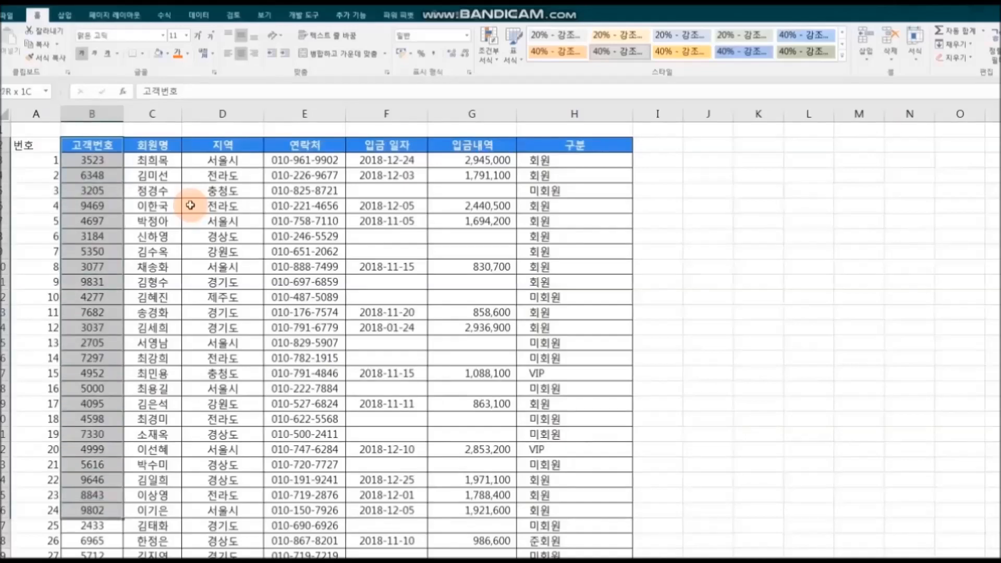
key(shift+Down)
key(shift+Down)
key(shift+Down)
key(shift+Down)
key(shift+Down)
key(shift+Down)
key(shift+Down)
key(shift+Down)
key(shift+Down)
key(shift+Down)
key(shift+Down)
key(shift+Down)
key(shift+Down)
key(shift+Down)
key(shift+Down)
key(shift+Down)
key(shift+Down)
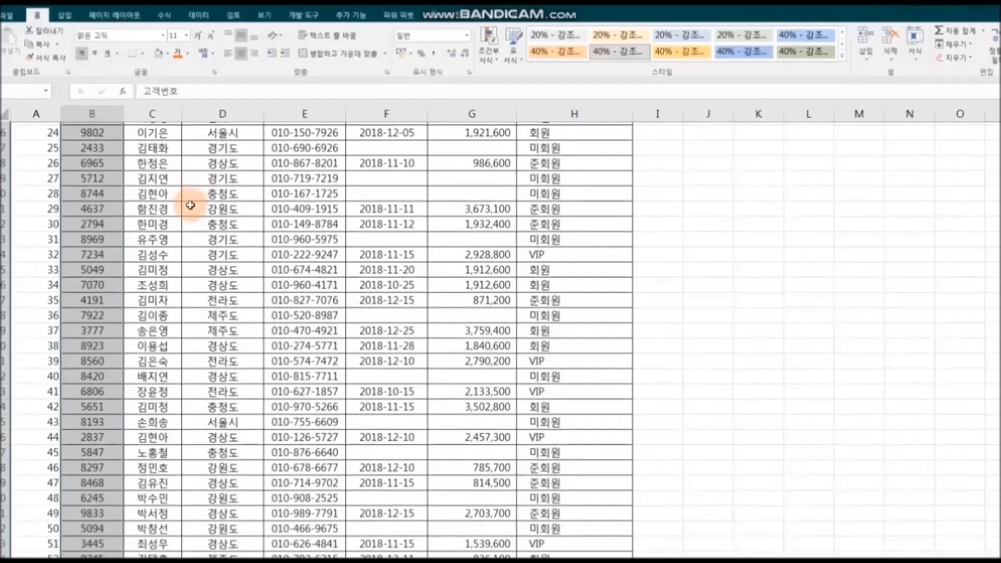
key(shift+Down)
key(shift+Down)
key(shift+Down)
key(shift+Down)
key(shift+Down)
key(shift+Down)
key(shift+Down)
key(shift+Down)
key(shift+Down)
key(shift+Down)
key(shift+Down)
key(shift+Down)
key(shift+Down)
key(shift+Down)
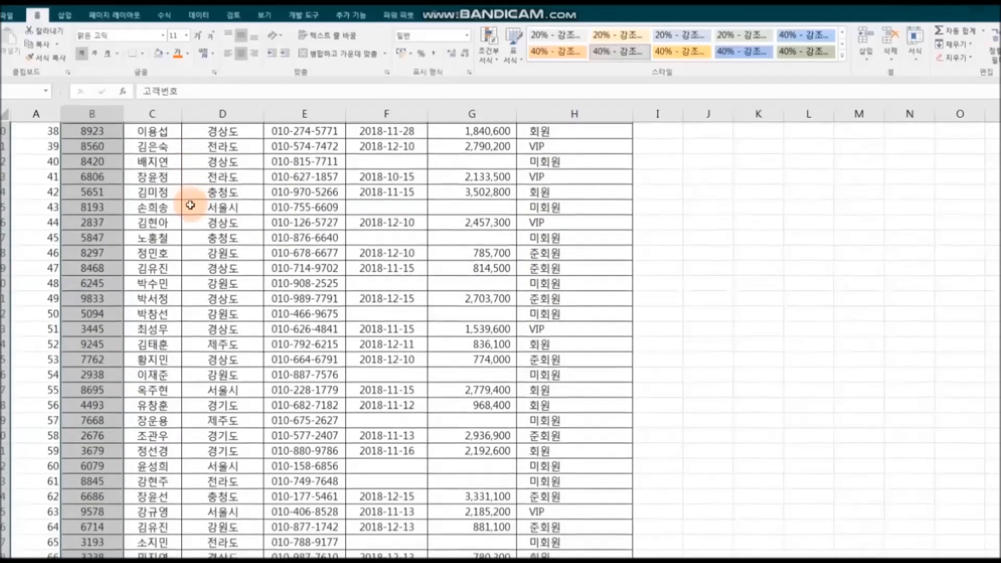
key(shift+Down)
key(shift+Down)
key(shift+Down)
key(shift+Down)
key(shift+Down)
key(shift+Down)
key(shift+Down)
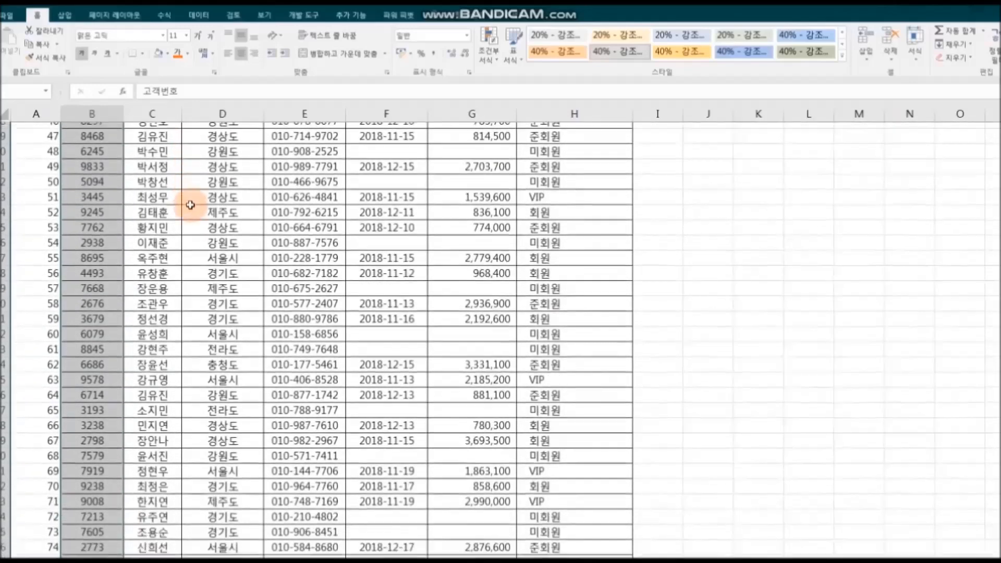
key(shift+Down)
key(shift+Down)
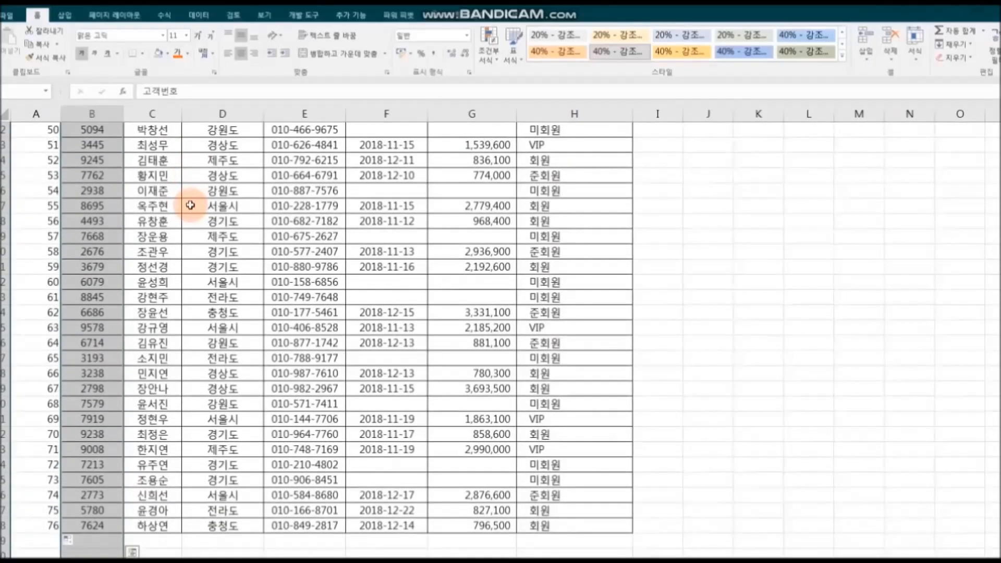
key(shift+Down)
key(shift+Down)
key(shift+Up)
key(shift+Up)
key(shift+Up)
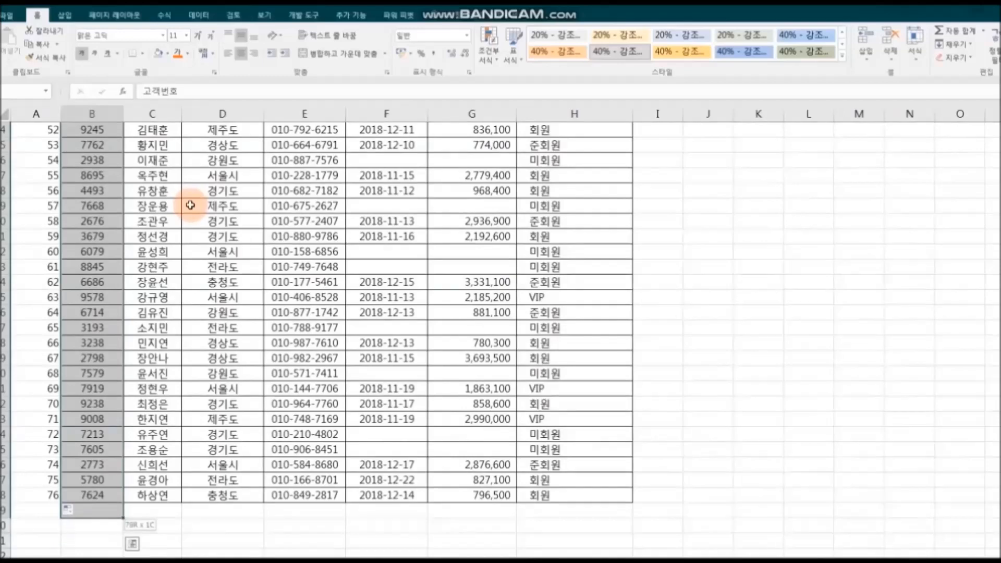
key(shift+Up)
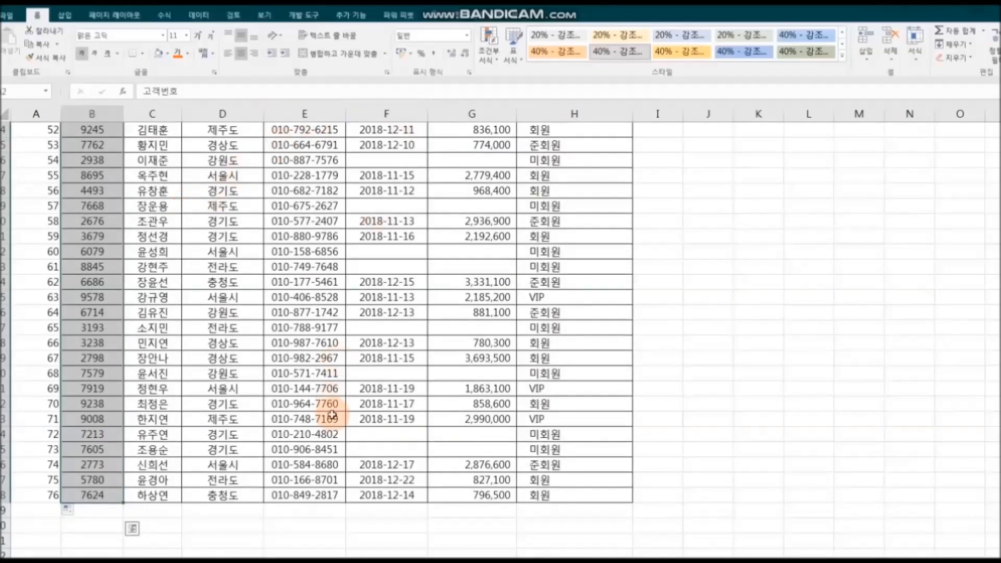
scroll(329, 411, up, 9)
scroll(332, 415, up, 9)
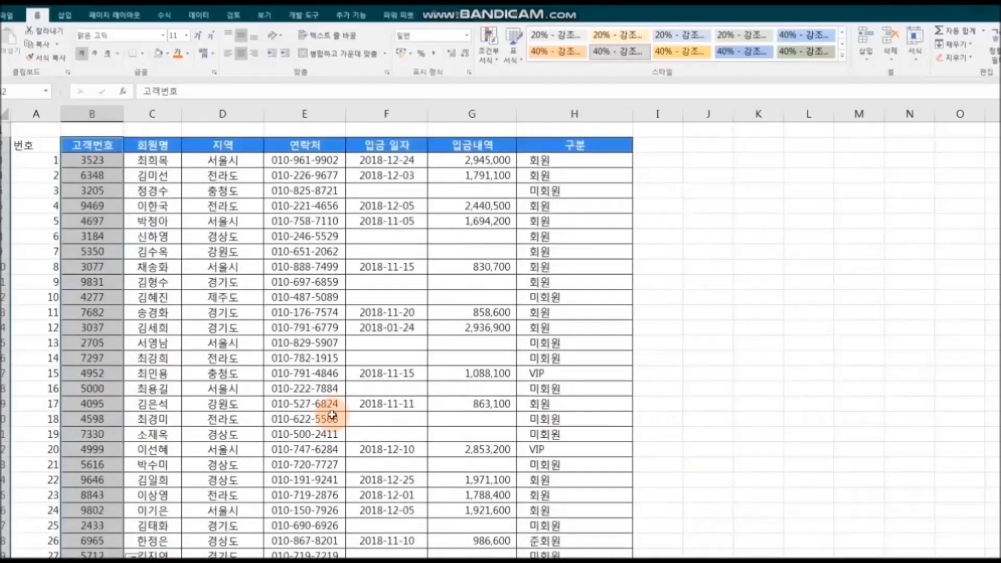
click(54, 62)
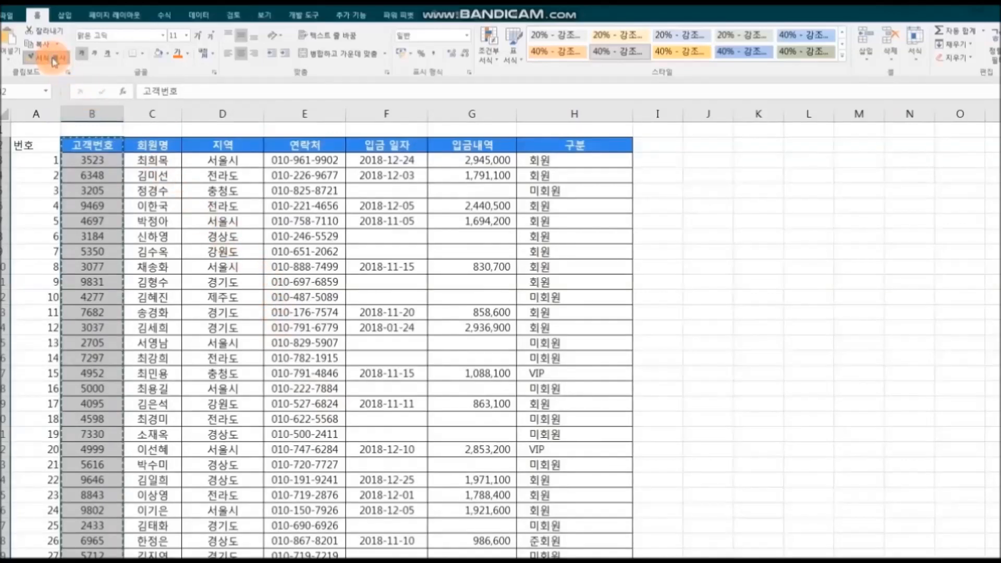
click(29, 144)
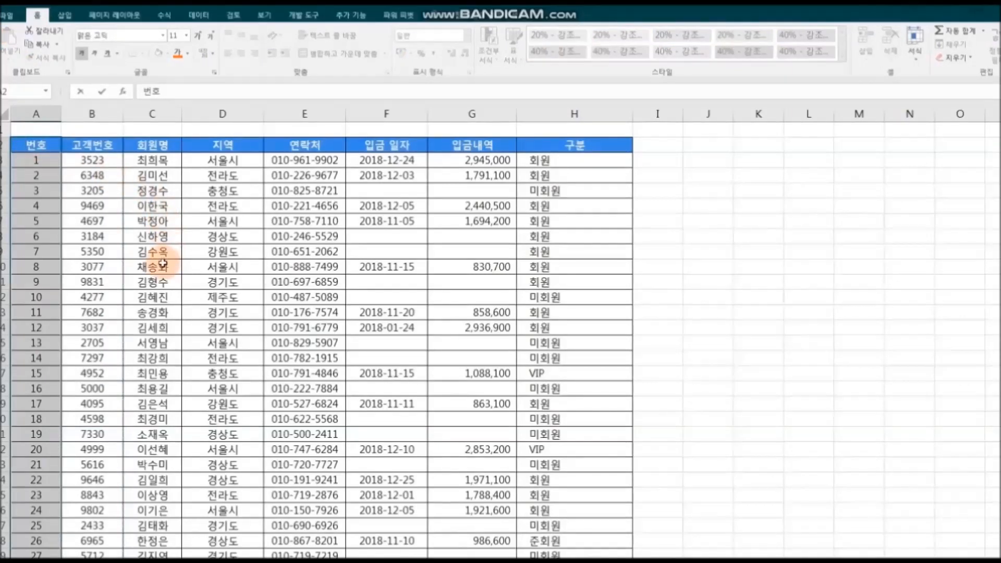
scroll(156, 263, down, 4)
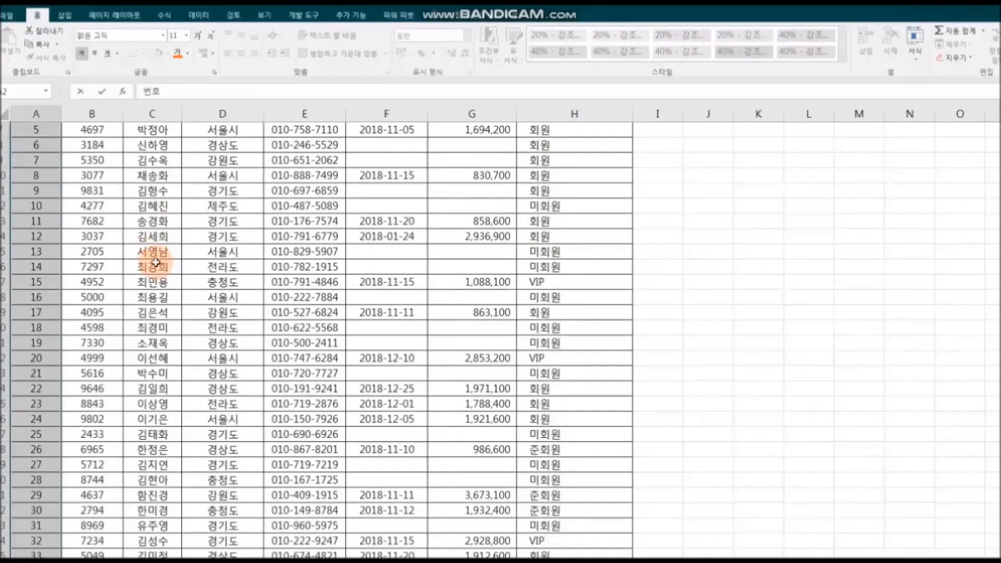
click(219, 276)
scroll(250, 292, down, 4)
scroll(279, 301, down, 11)
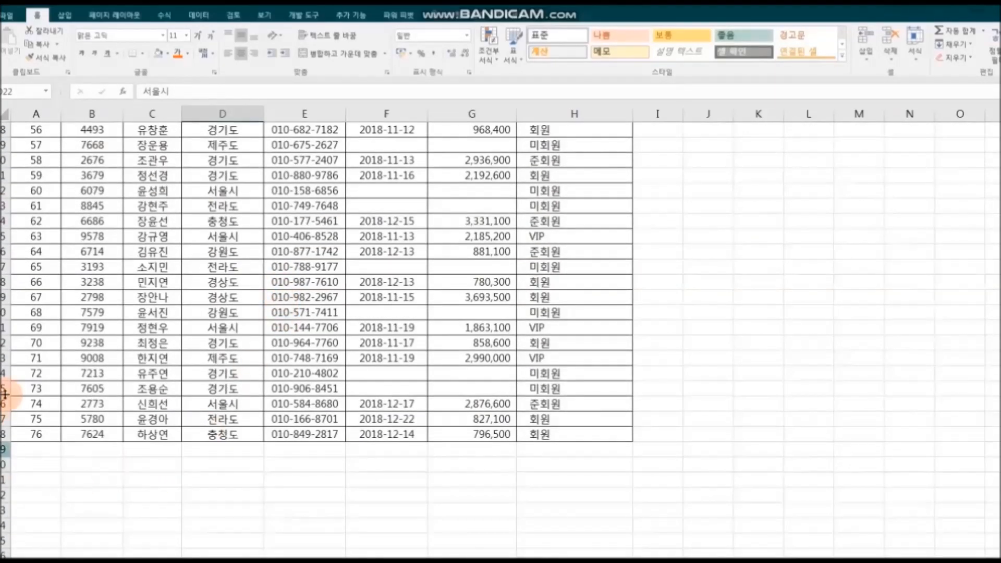
scroll(290, 426, up, 3)
scroll(290, 429, up, 15)
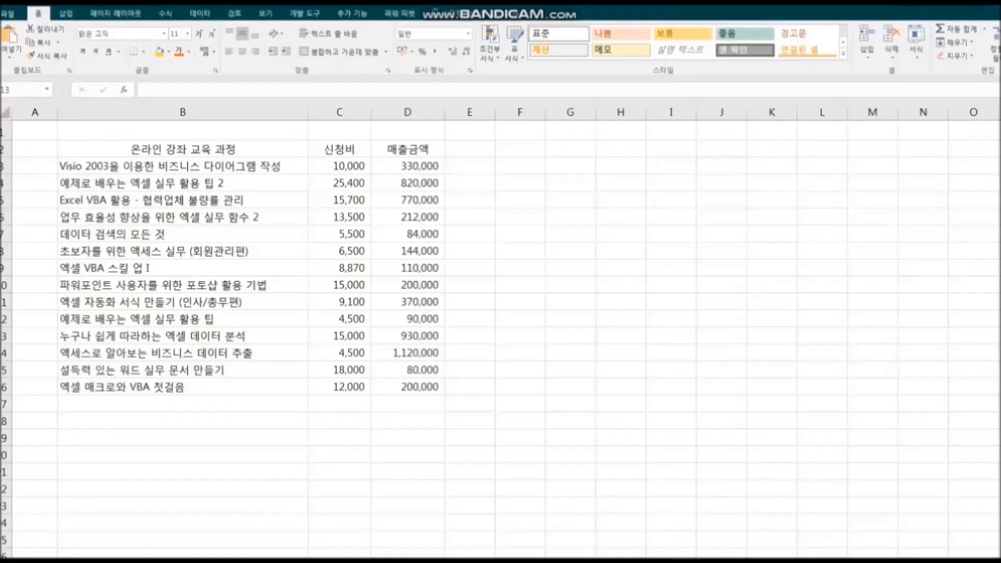
drag(99, 145, 416, 385)
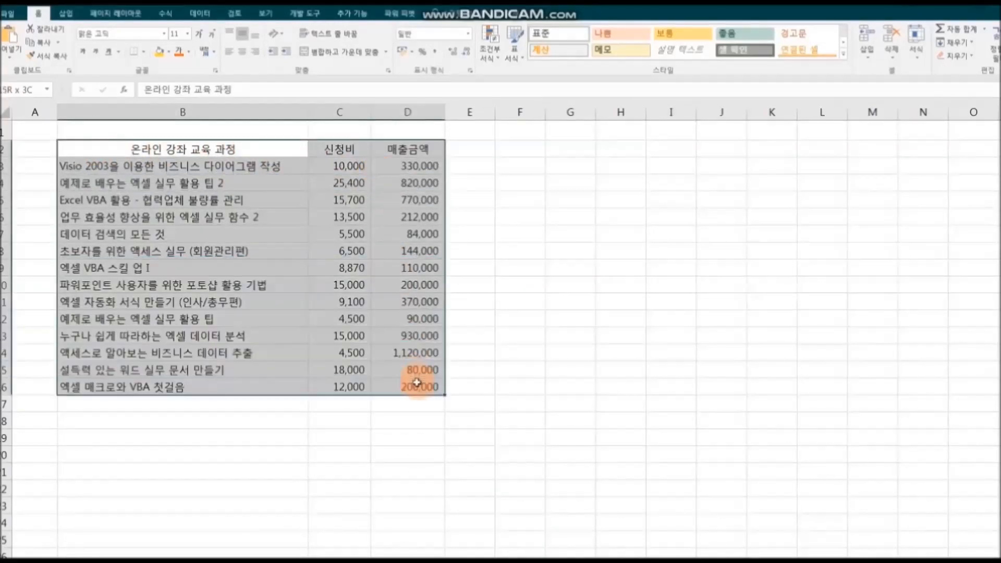
click(610, 410)
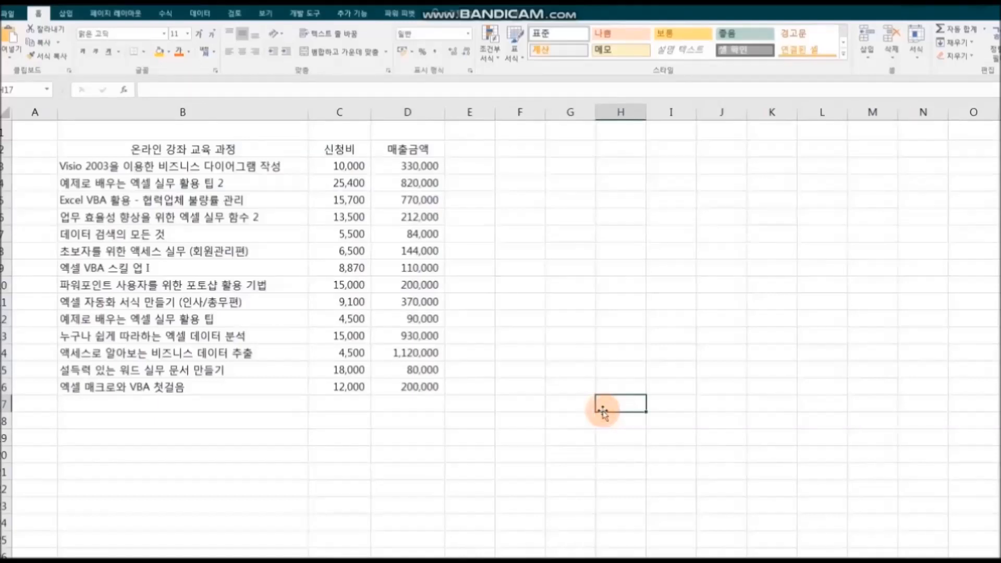
drag(117, 404, 377, 503)
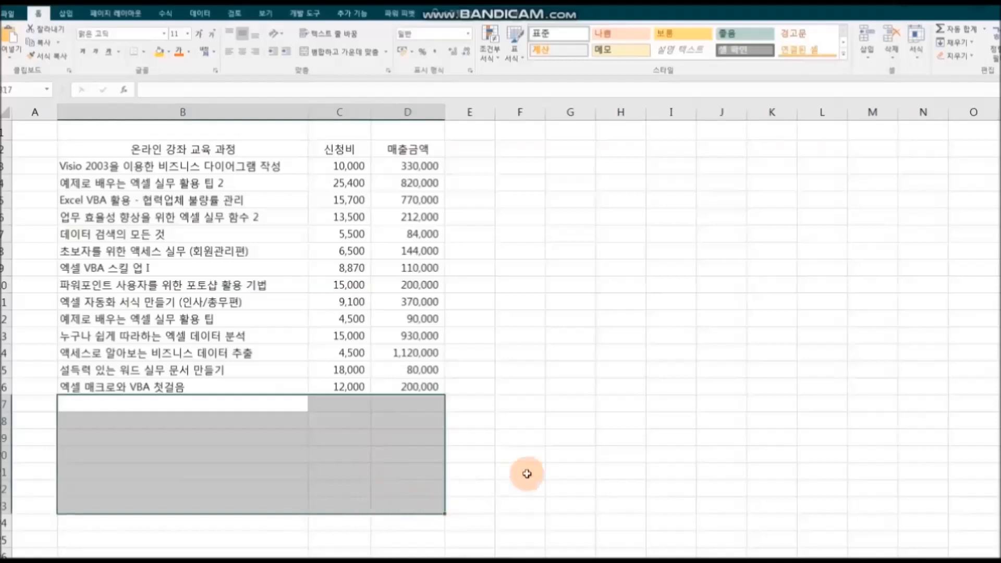
click(556, 466)
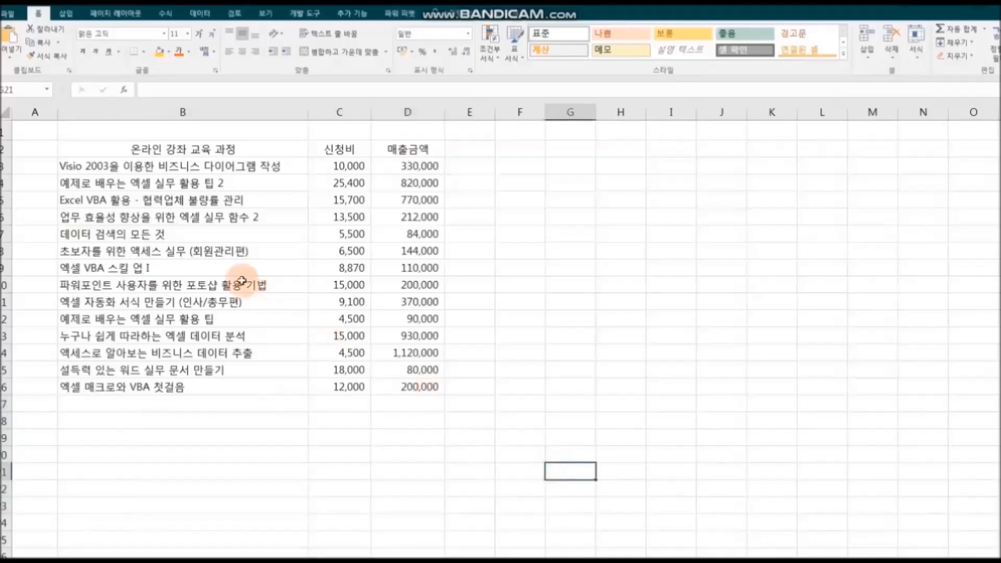
click(102, 153)
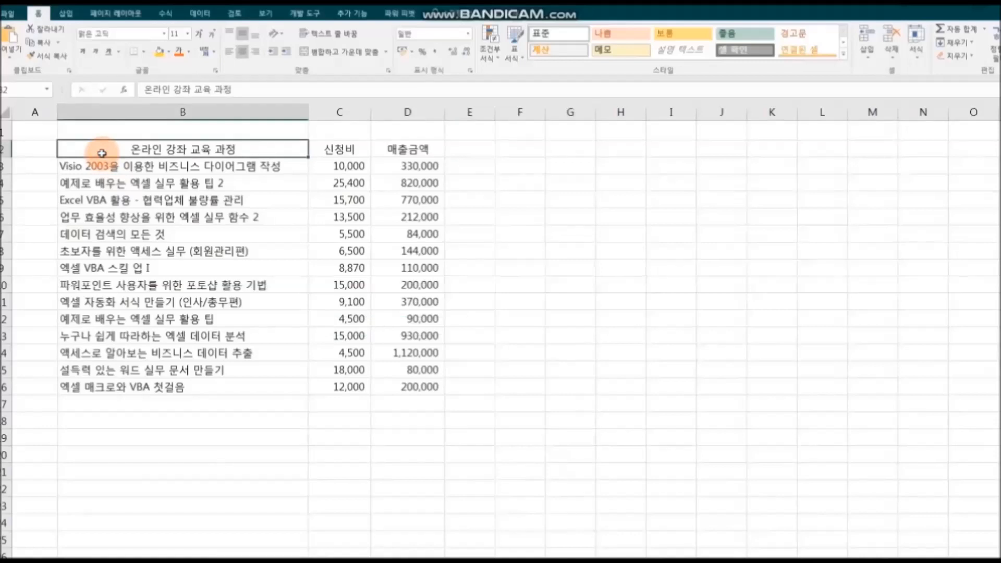
drag(102, 153, 409, 535)
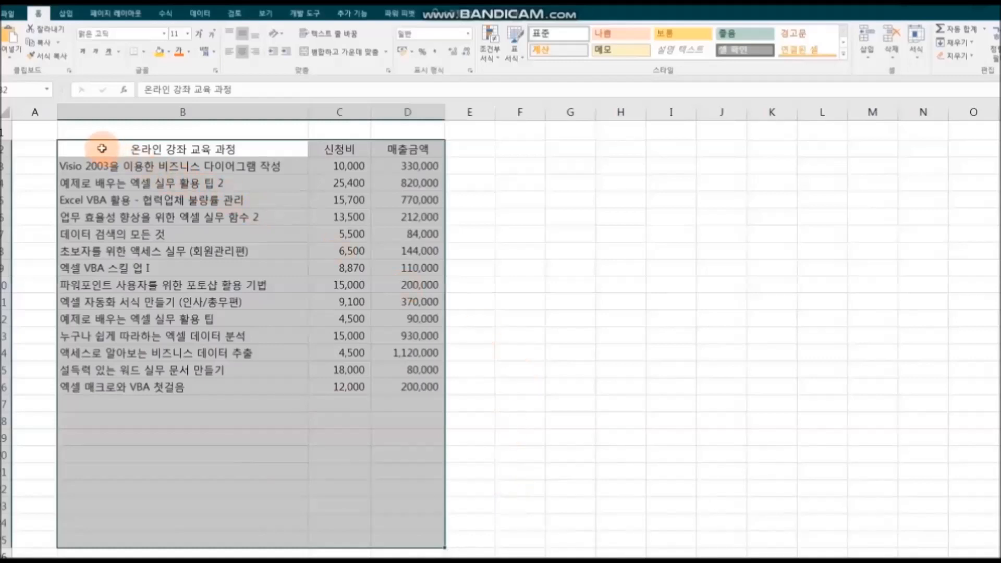
Step: Select B2:D25, covering the course table and blank rows below, and start a new conditional formatting rule that determines cells by formula
click(84, 149)
drag(162, 149, 409, 149)
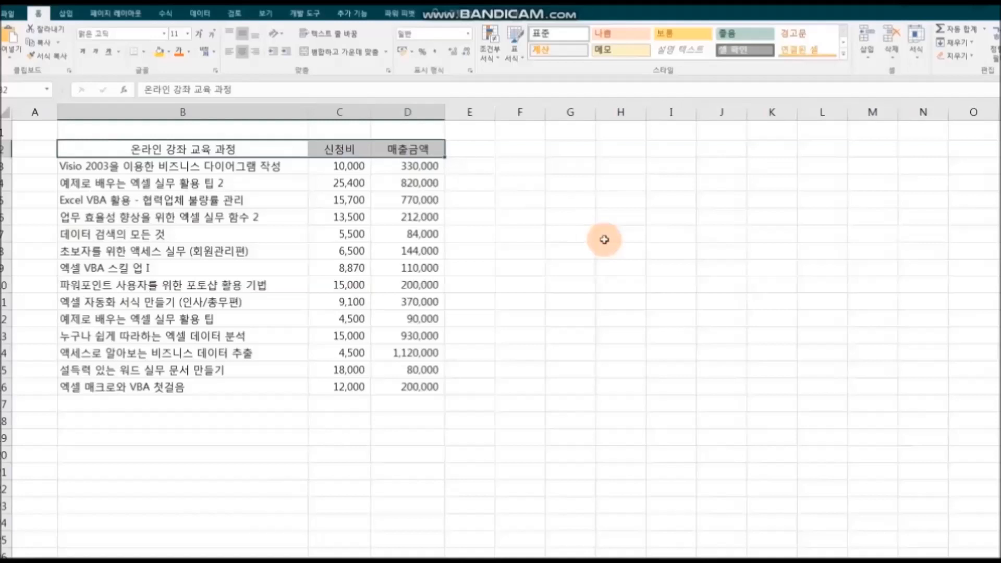
key(shift+Down)
key(shift+Down)
key(shift+Down)
key(shift+Down)
key(shift+Down)
key(shift+Down)
key(shift+Down)
key(shift+Down)
key(shift+Down)
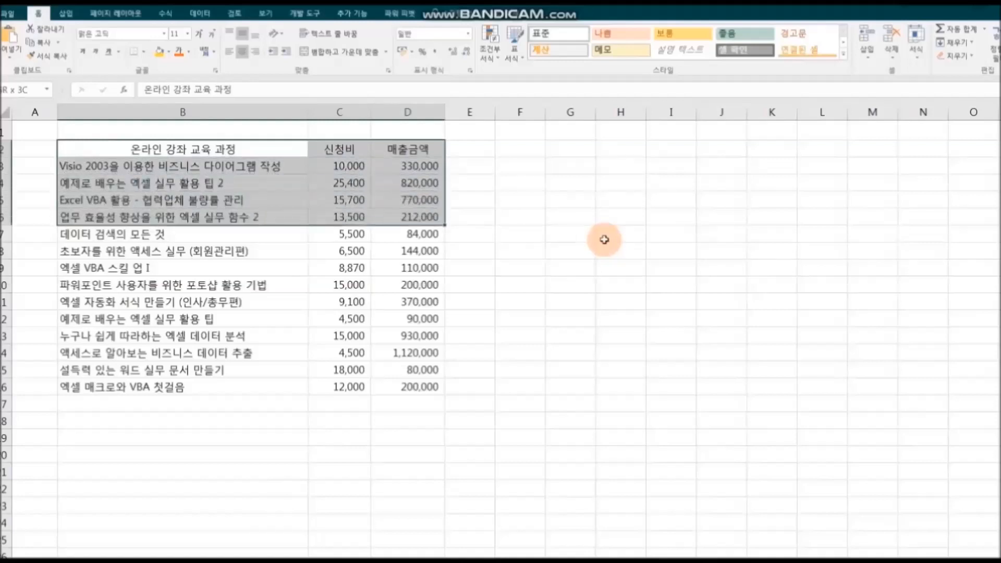
key(shift+Down)
key(shift+Down)
key(shift+Down)
key(shift+Down)
key(shift+Down)
key(shift+Down)
key(shift+Down)
key(shift+Down)
key(shift+Down)
key(shift+Down)
key(shift+Down)
key(shift+Down)
key(shift+Down)
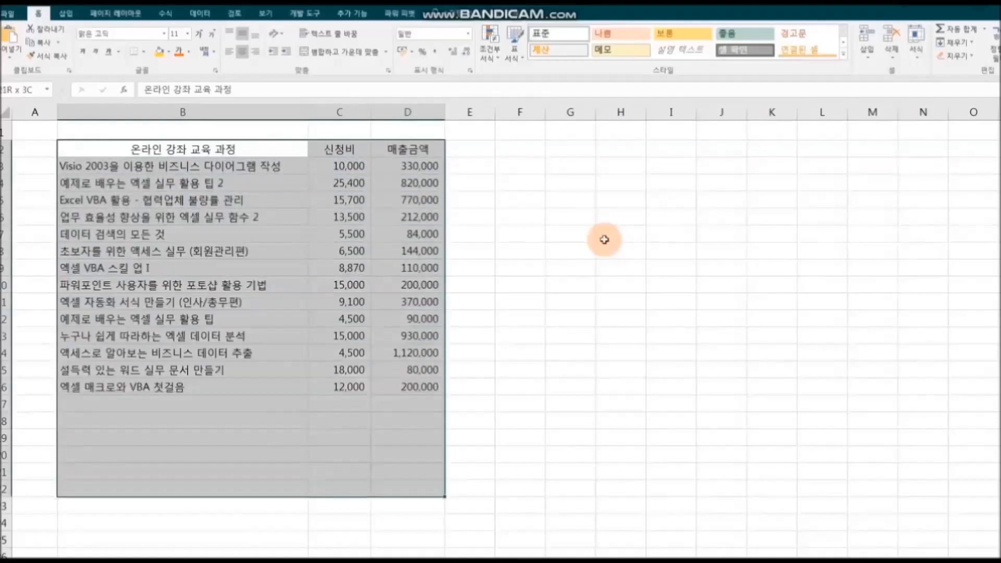
key(shift+Down)
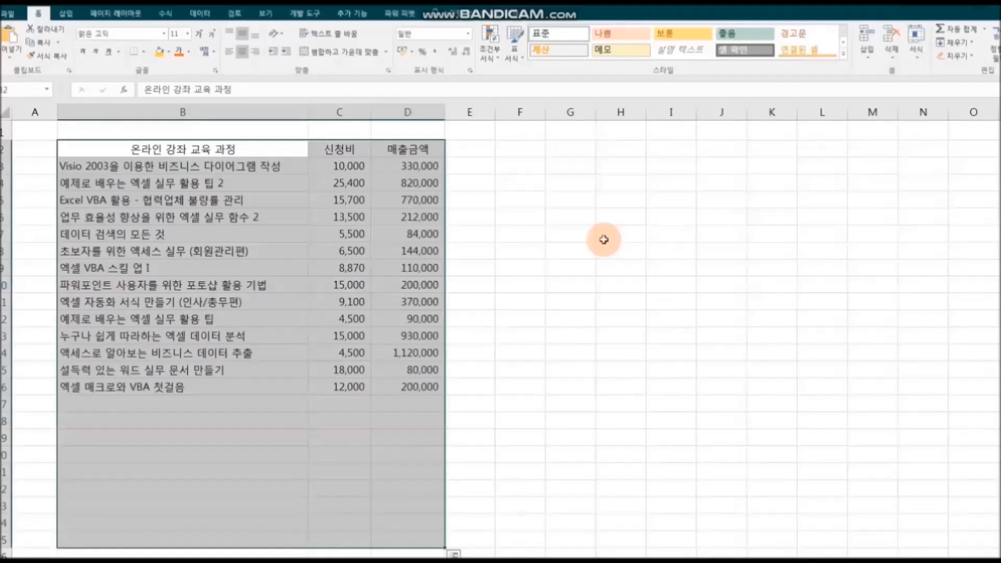
click(492, 57)
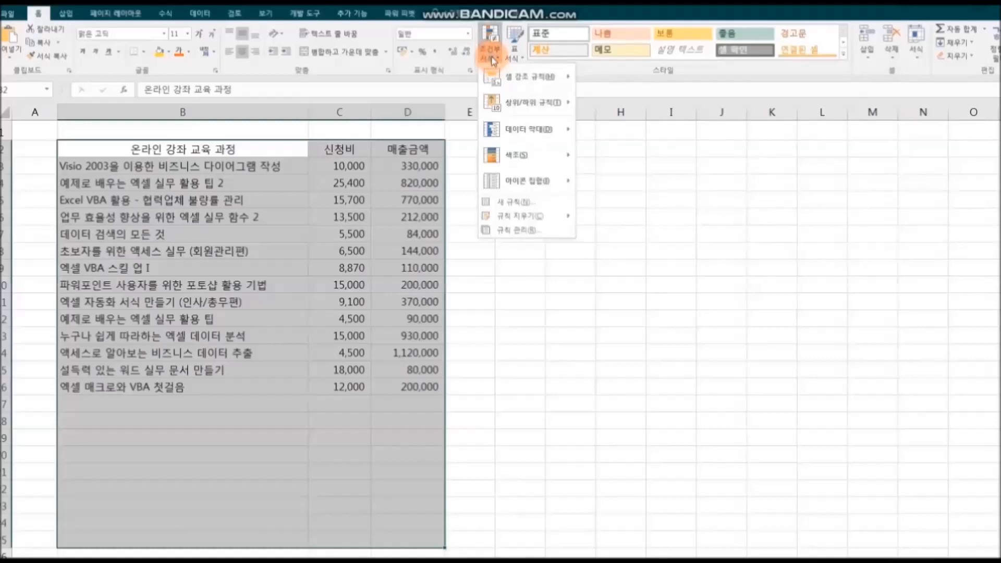
click(563, 204)
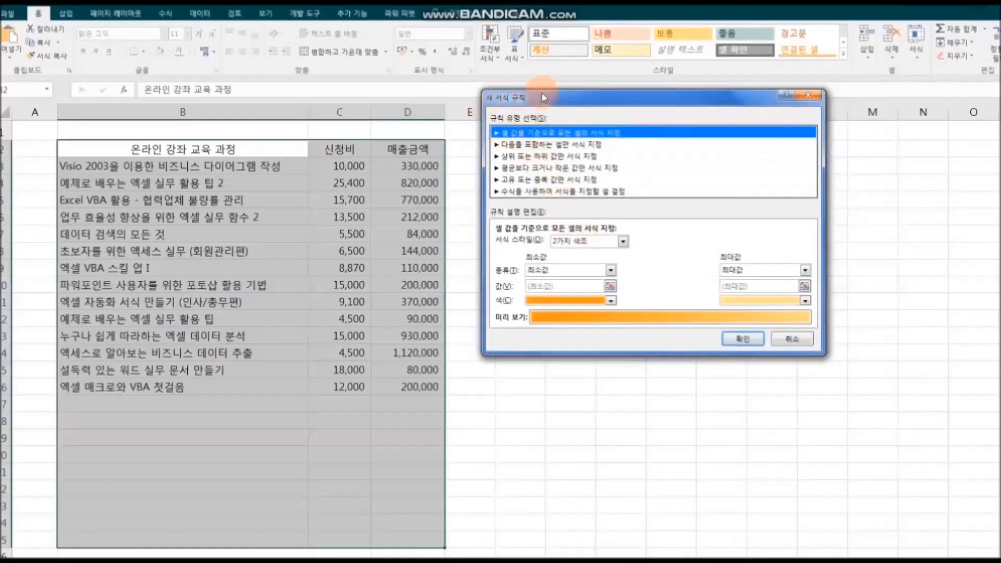
click(581, 191)
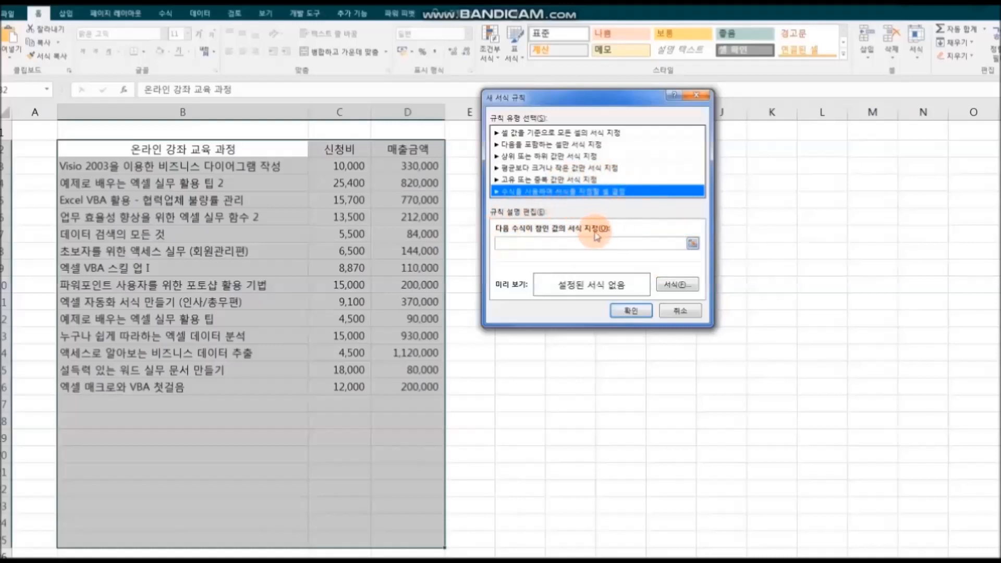
click(692, 243)
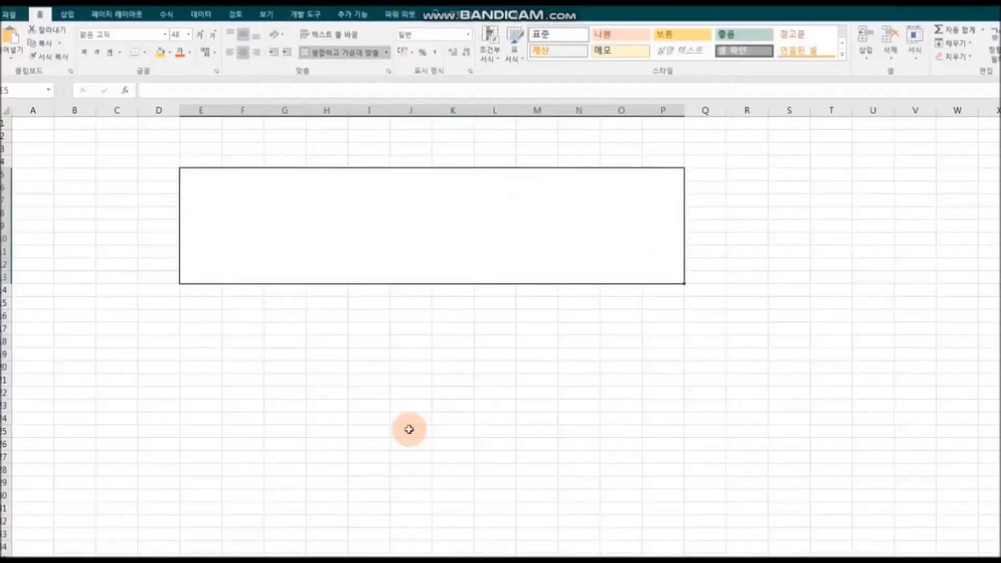
Step: On the blank worksheet, write the rule's formula pattern =첫셀<>"" in the large merged cell E5:P13
text(=)
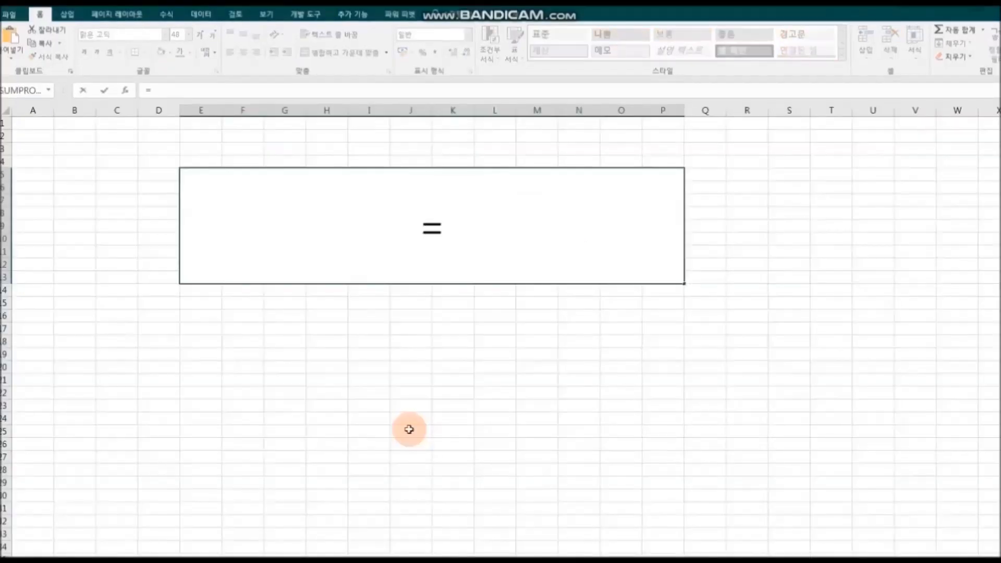
text(첫셀)
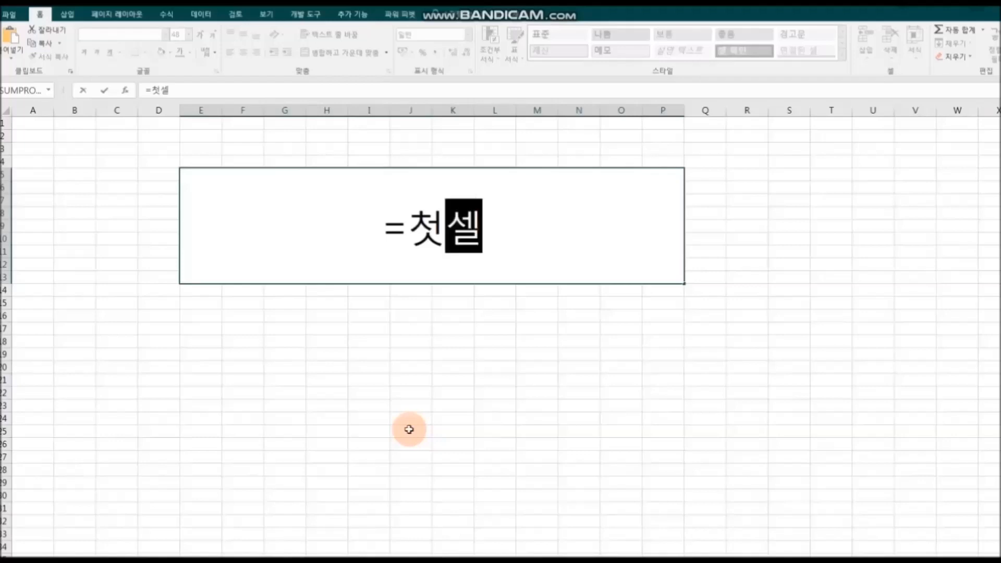
text(<)
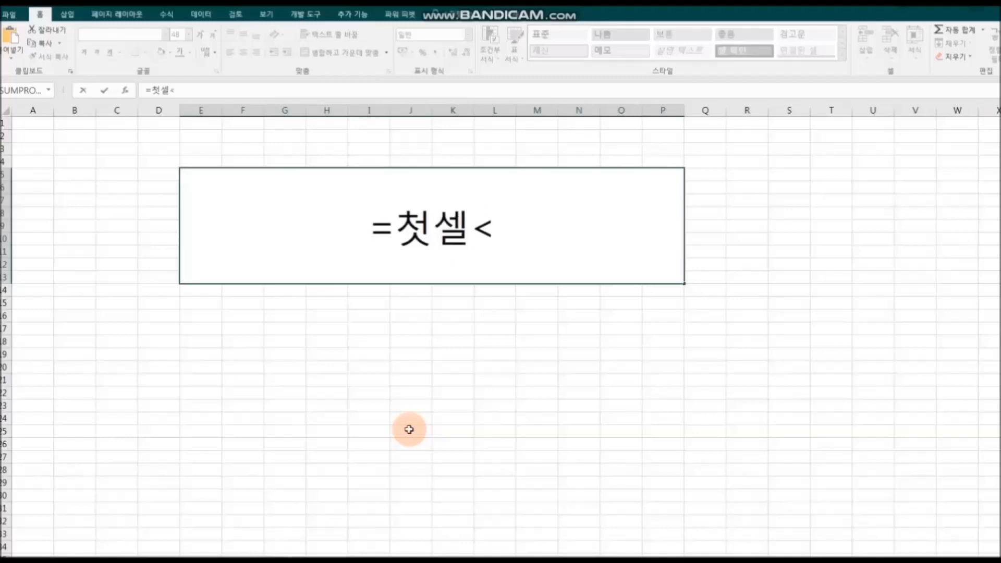
text(>)
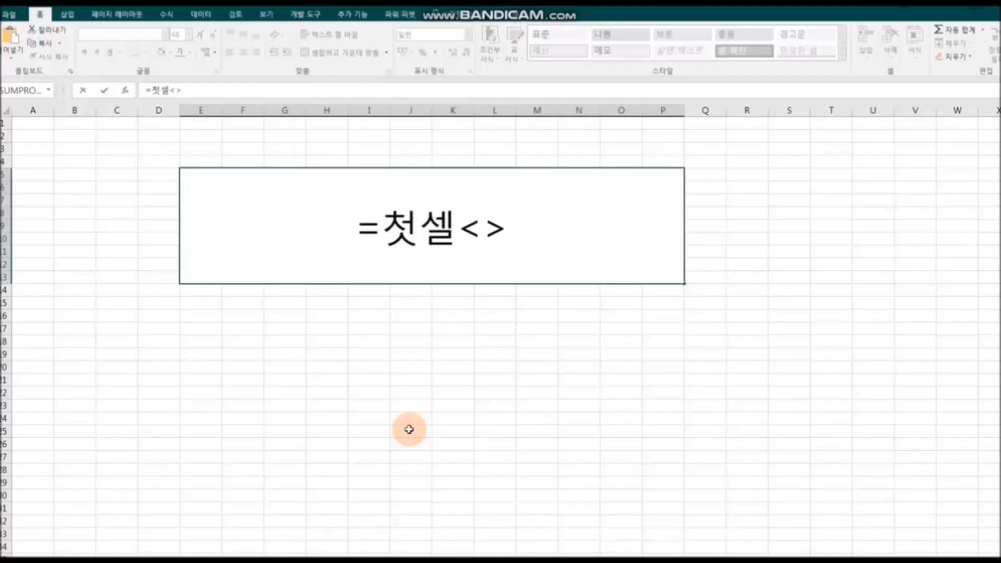
text("")
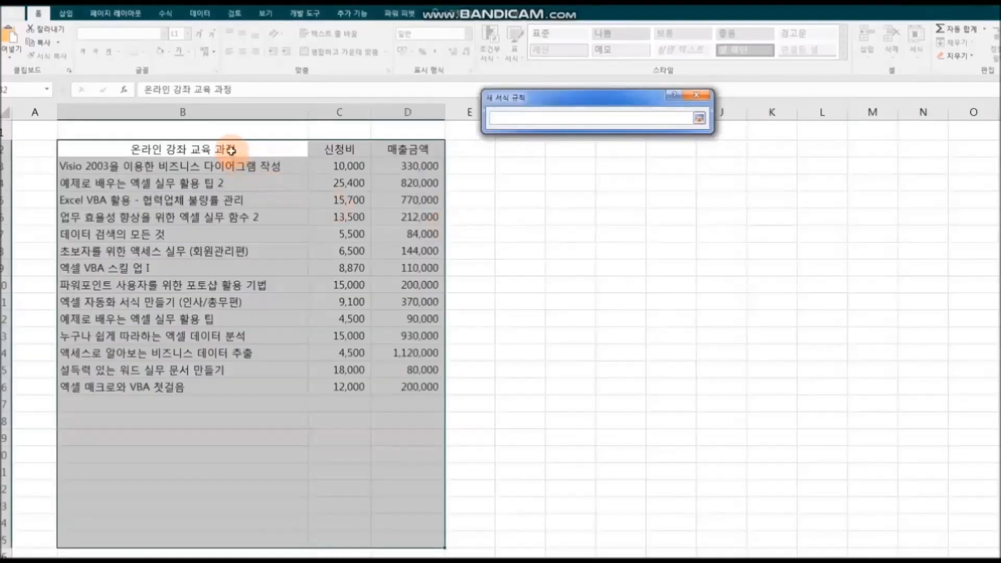
Step: Enter =$B2<>"" as the new conditional formatting rule's formula, with only the column of B2 locked
click(231, 150)
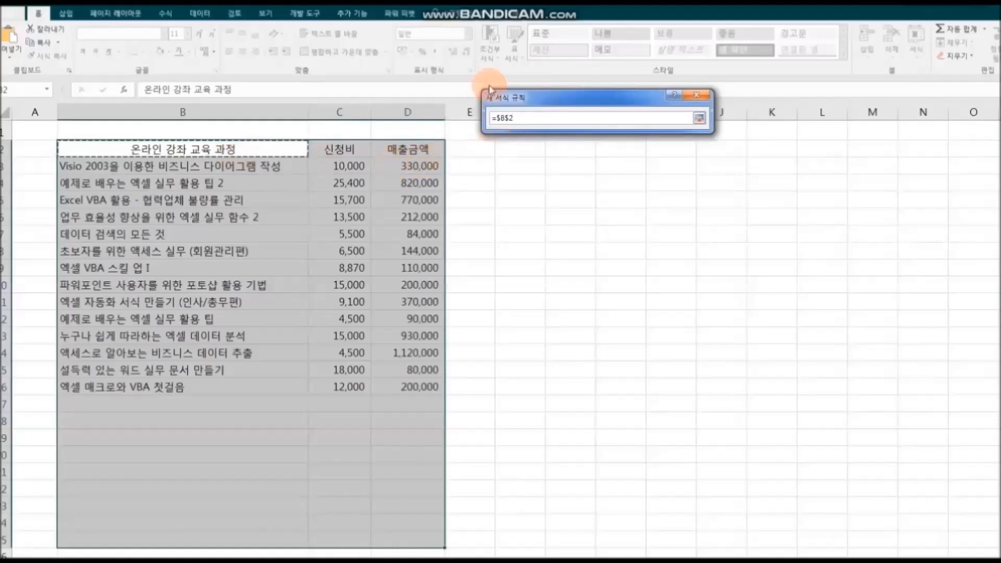
key(F4)
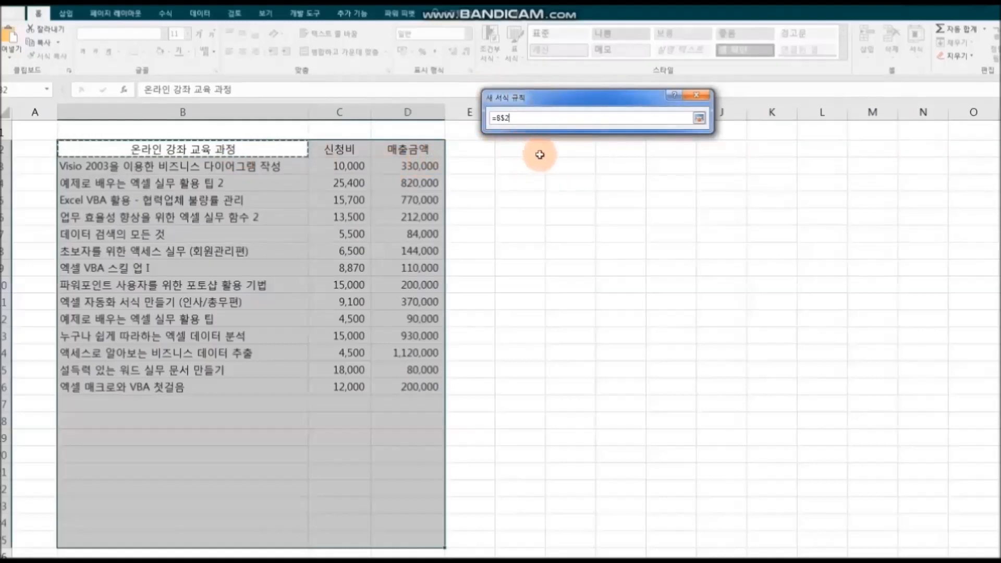
key(F4)
text(<>")
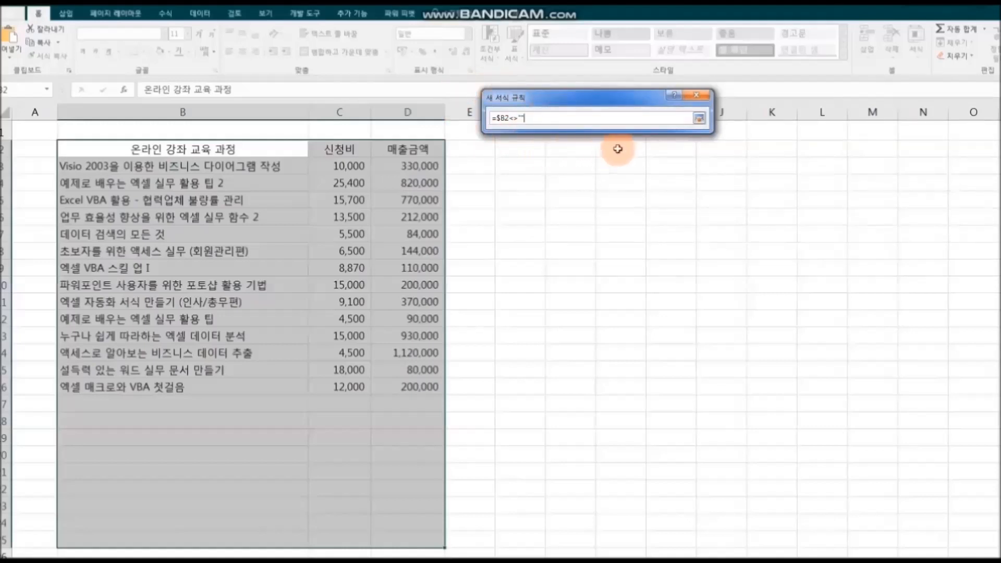
click(699, 119)
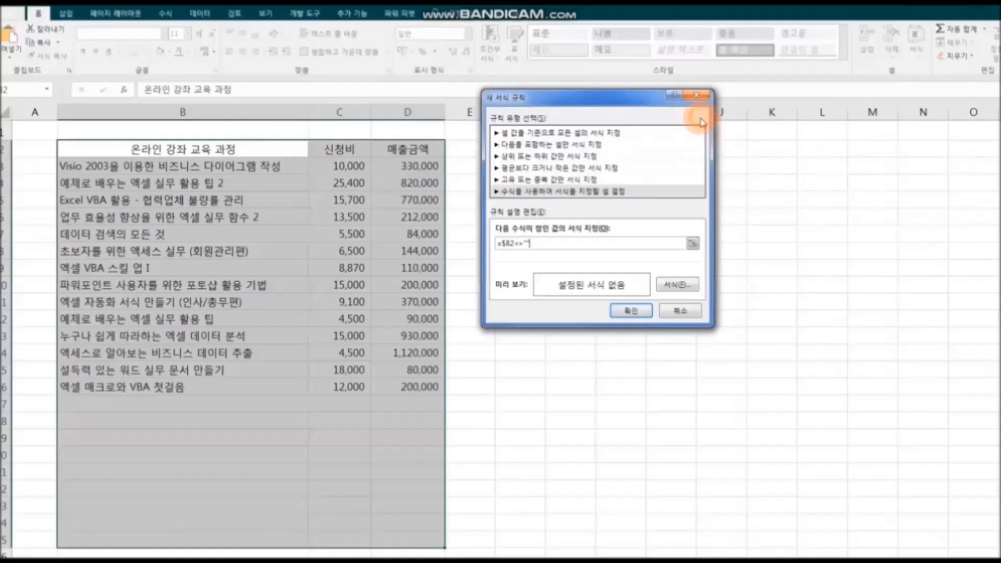
Step: Set the rule's format to an outline border and apply the rule to the selected course table range
click(677, 285)
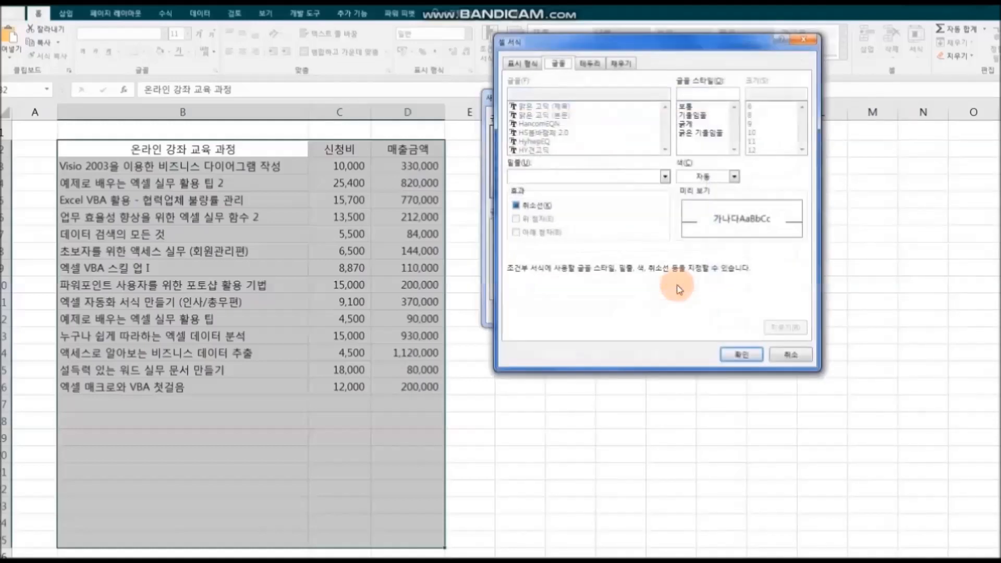
click(593, 65)
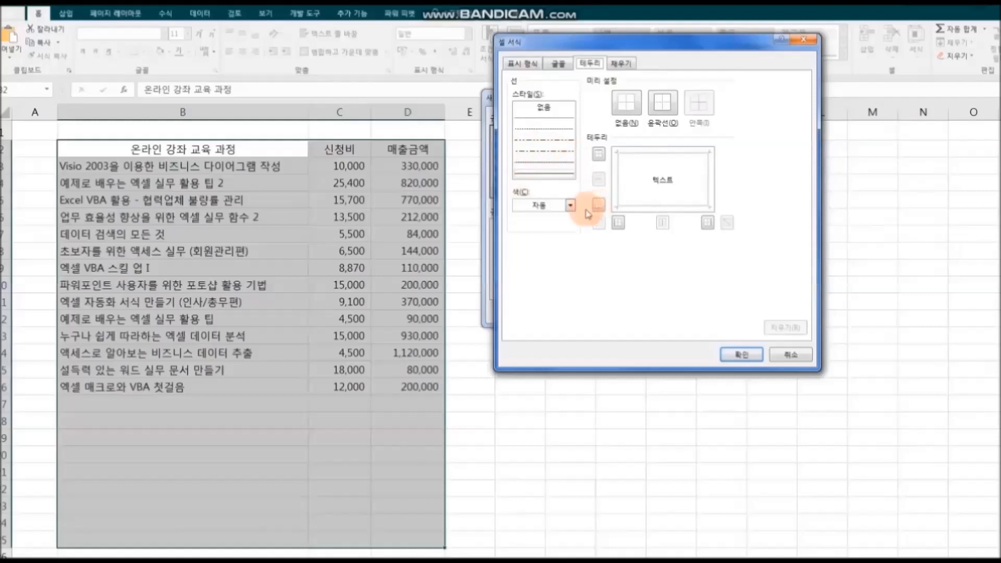
click(663, 111)
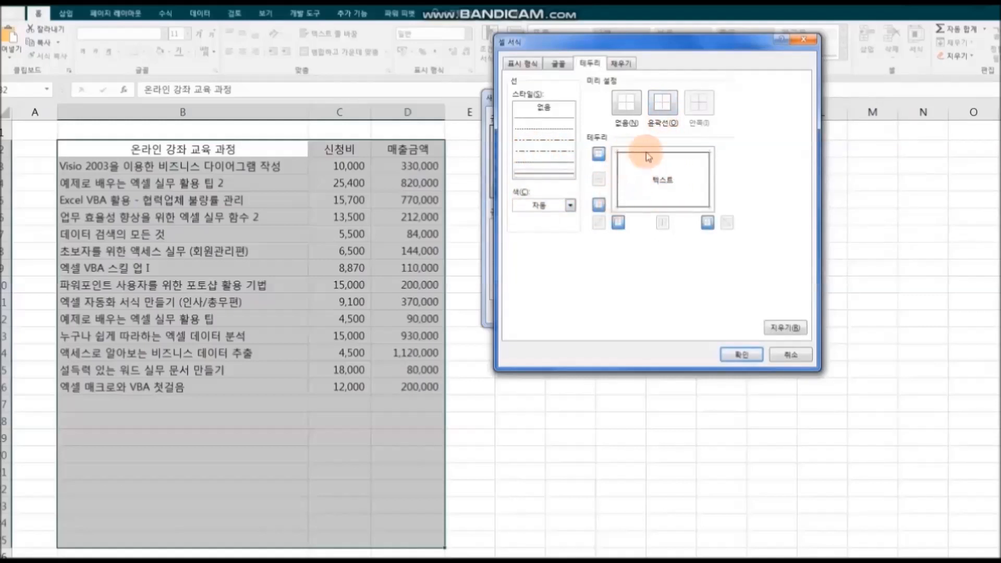
click(751, 358)
click(632, 311)
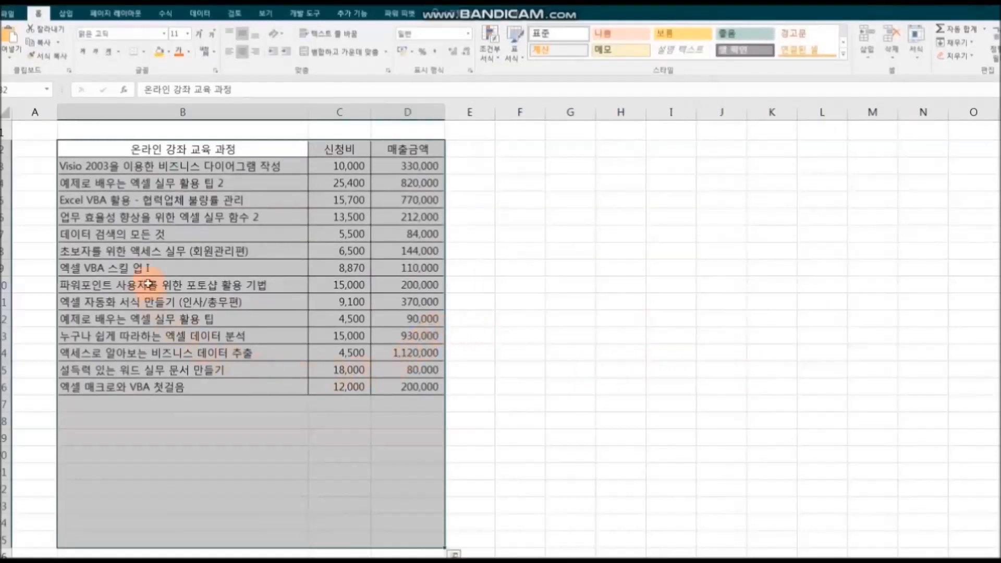
Step: Add a course in row 17 with the name 엑셀의 정석, 신청비 15000 and 매출금액 250000
click(210, 404)
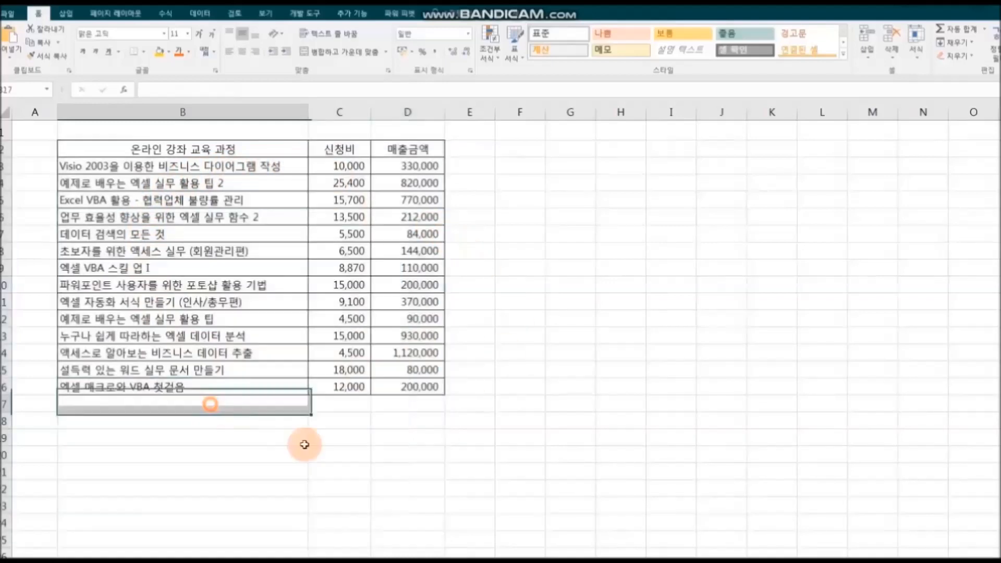
text(엑셀의 정서)
key(Tab)
text(15000)
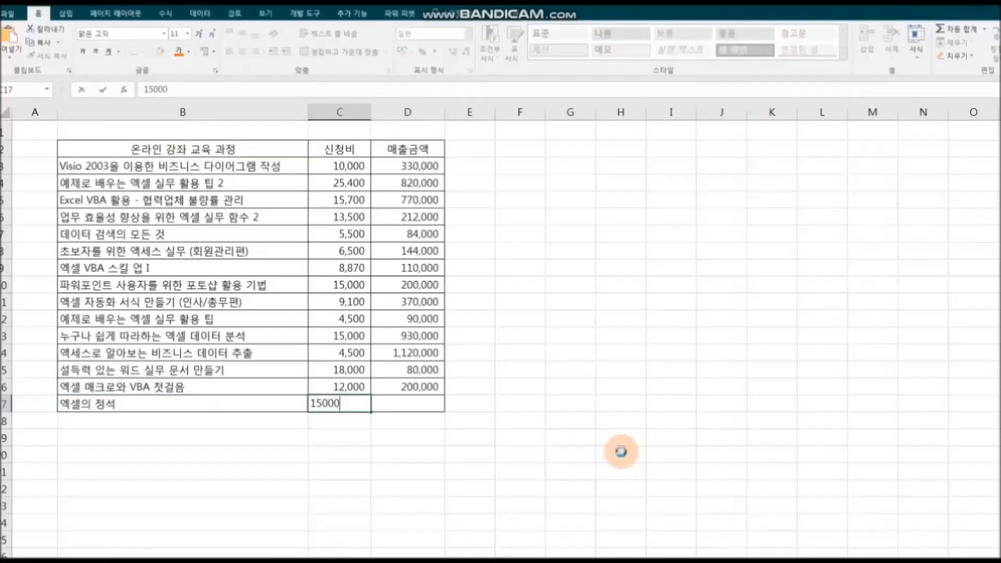
key(Tab)
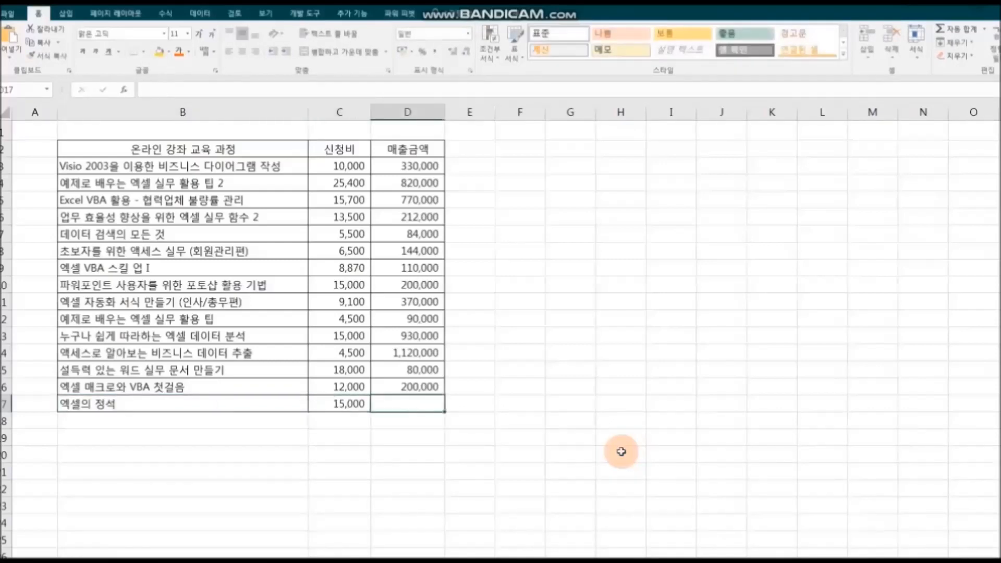
text(25000)
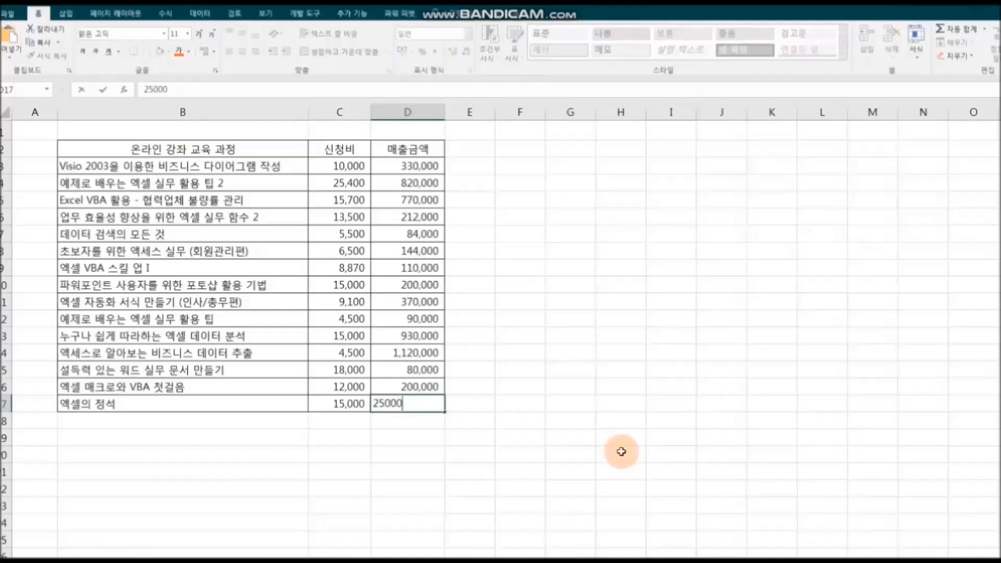
key(Return)
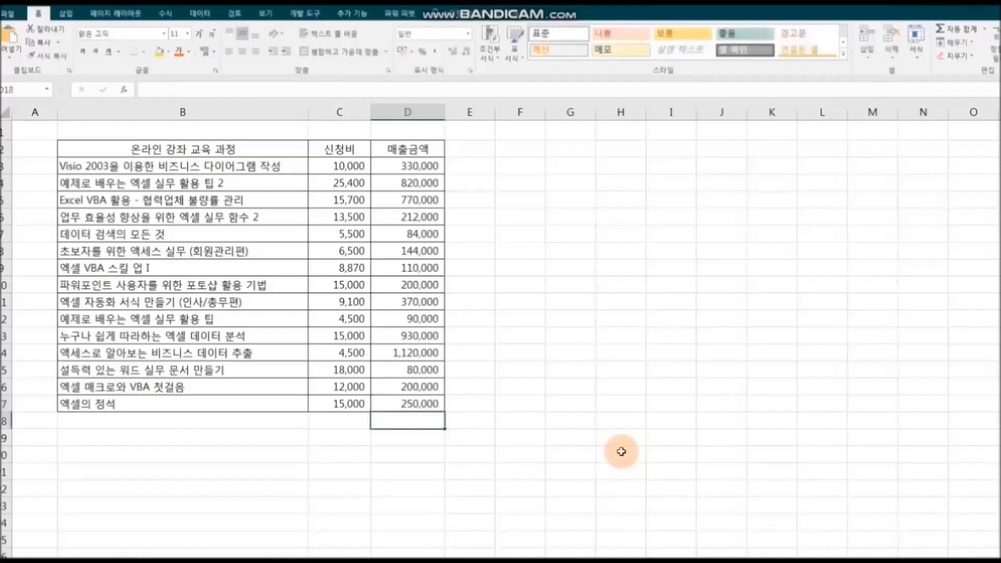
Step: Add a course in row 18 with the name 엑셀의 기본, 신청비 16000 and 매출금액 284000
click(153, 422)
text(엑셀으)
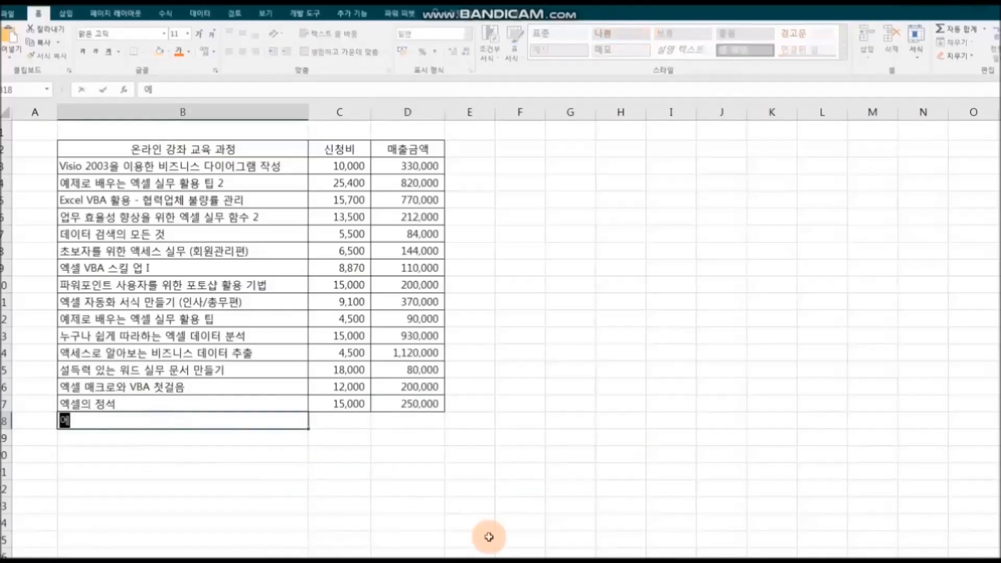
text(의 기본)
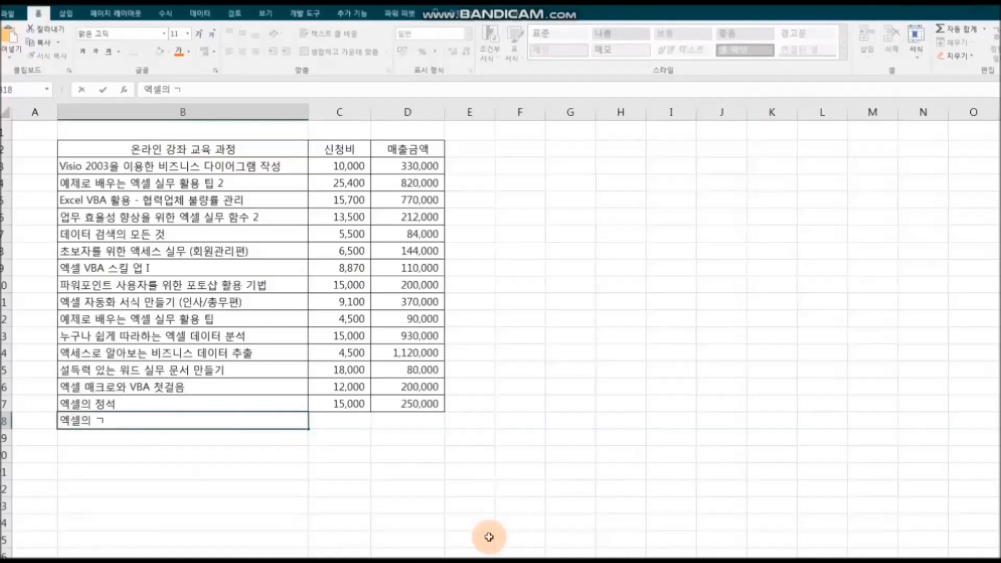
key(Tab)
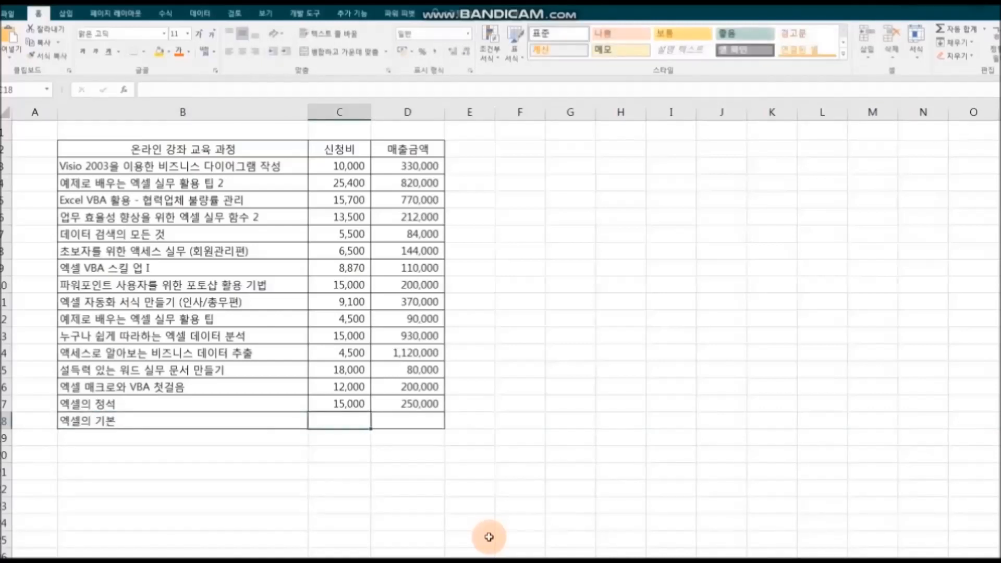
text(16000)
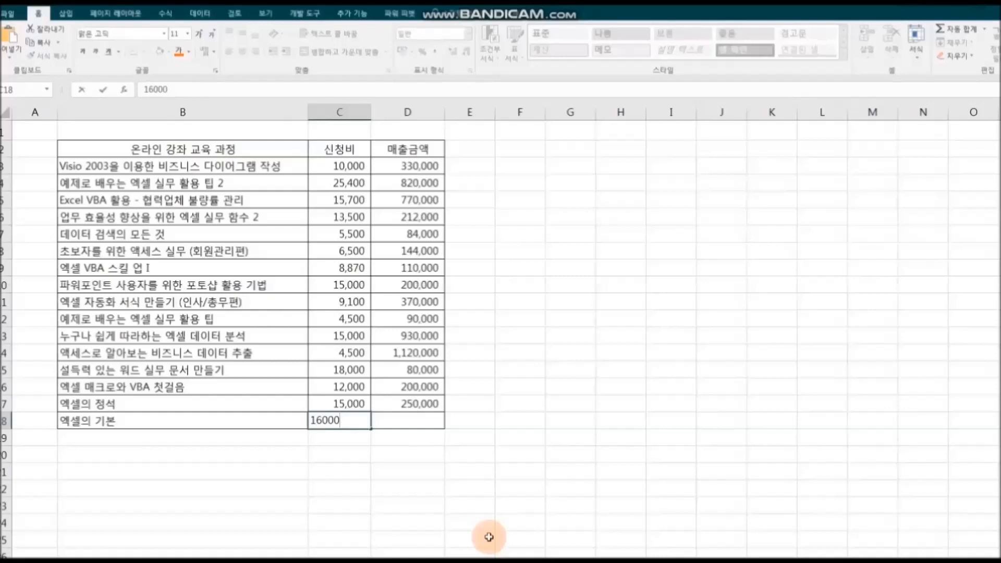
key(Tab)
text(28)
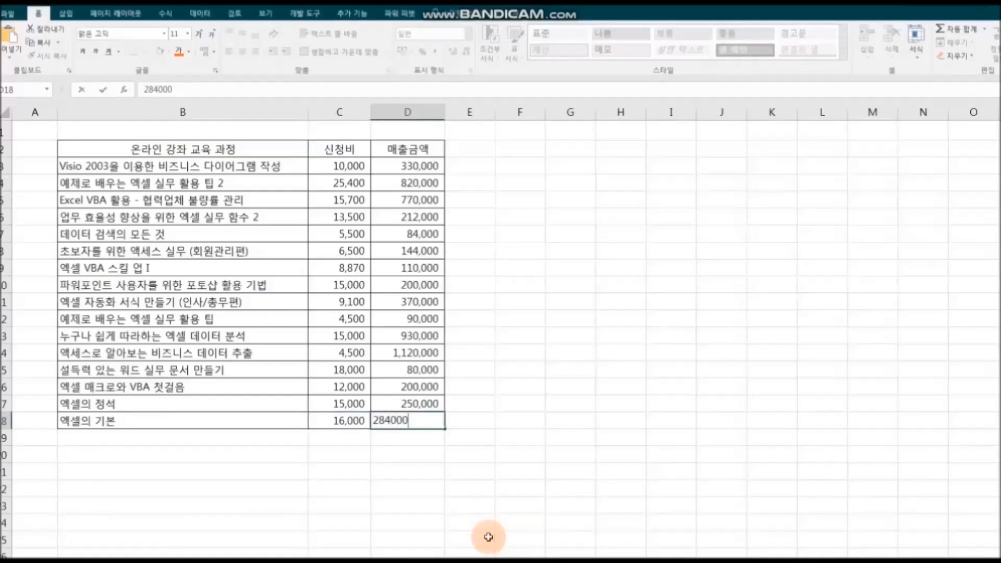
Step: Add a course in row 19 named 엑셀엑셀 with 신청비 13,000 and 매출금액 78,400, and check the blank rows below it
click(240, 442)
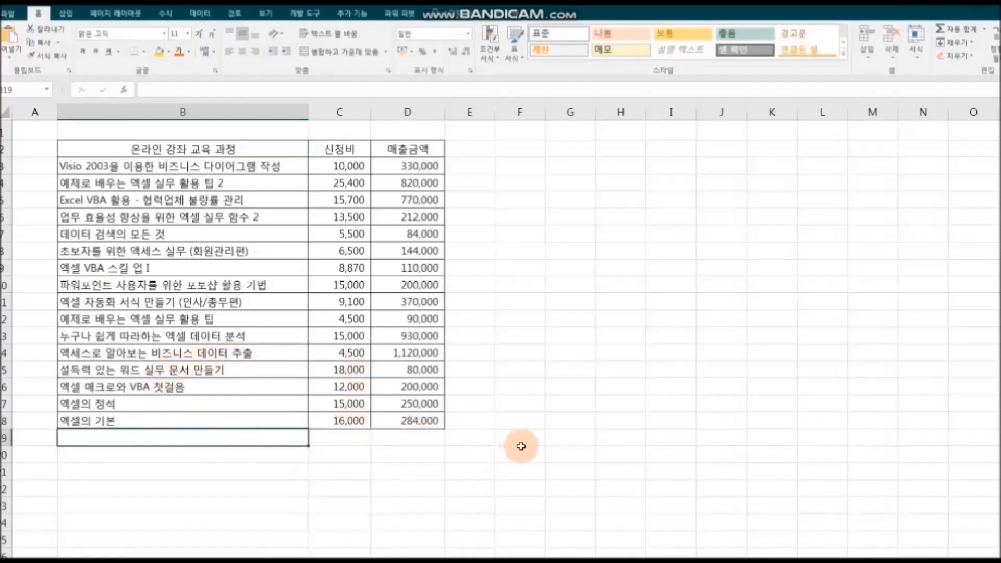
text(엑)
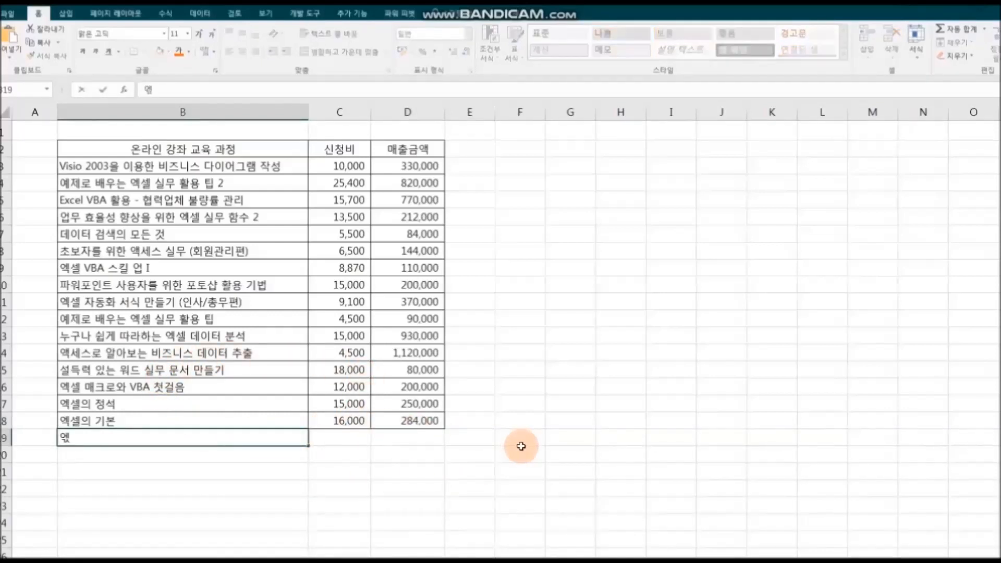
text(셀ㅇ세ㄹ)
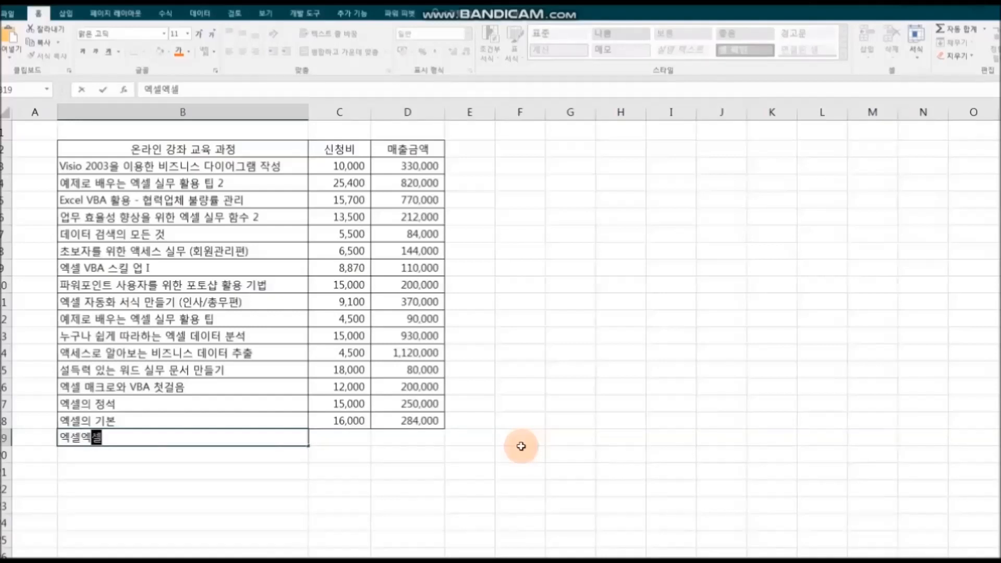
key(Tab)
text(13,000)
key(Tab)
text(784)
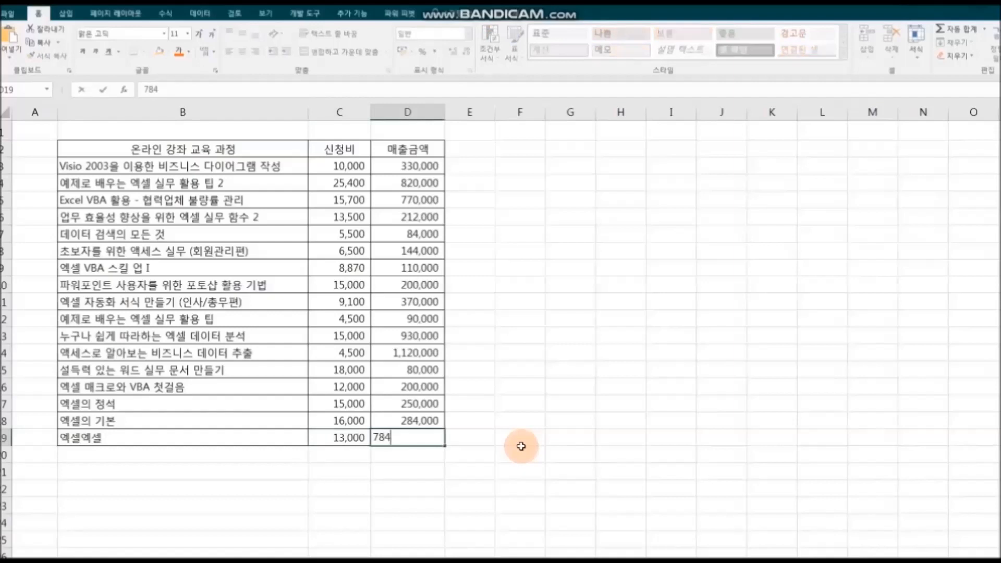
key(Return)
drag(271, 540, 394, 452)
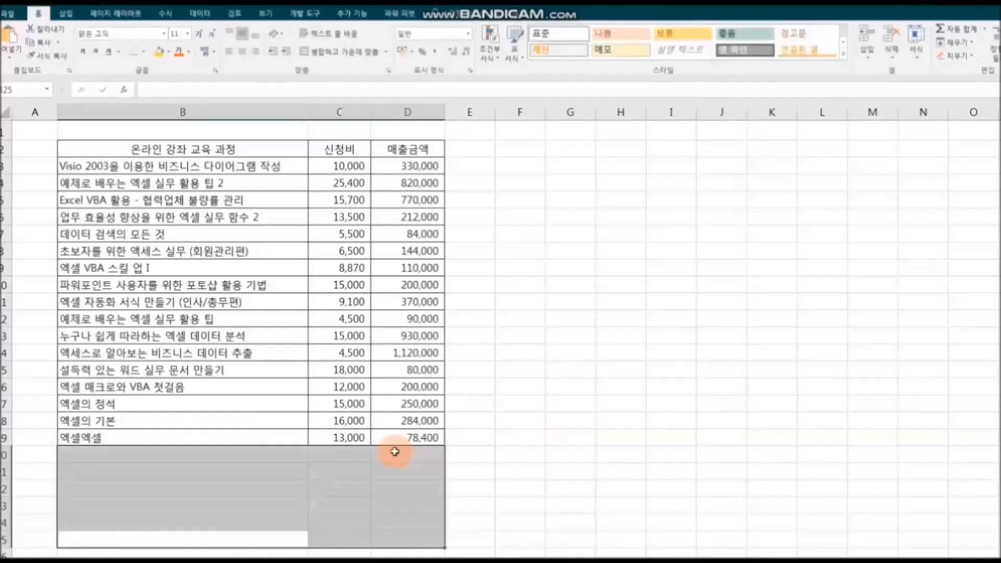
click(621, 409)
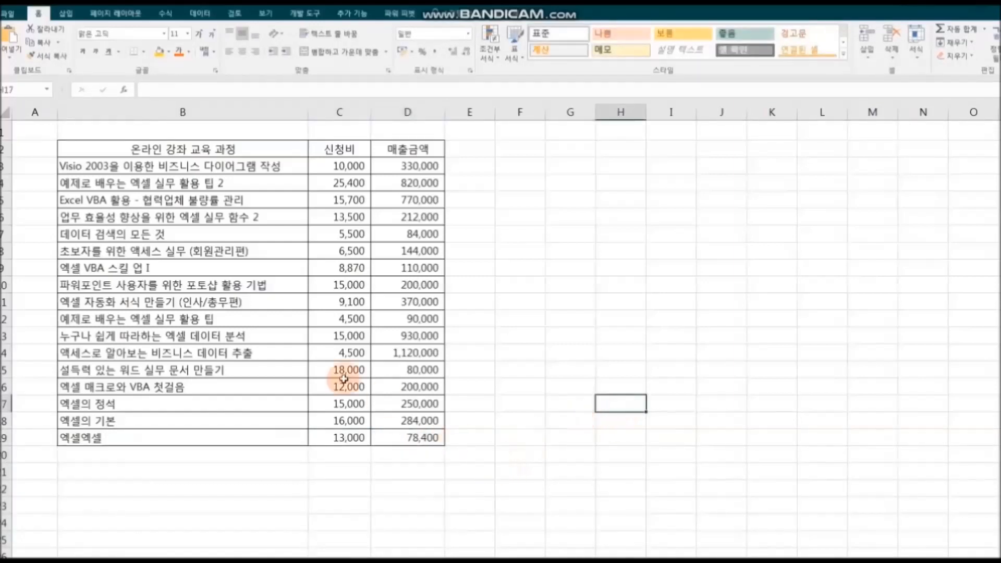
Step: Give the course table's header cells B2:D2 a light blue fill and bold text
drag(107, 149, 385, 149)
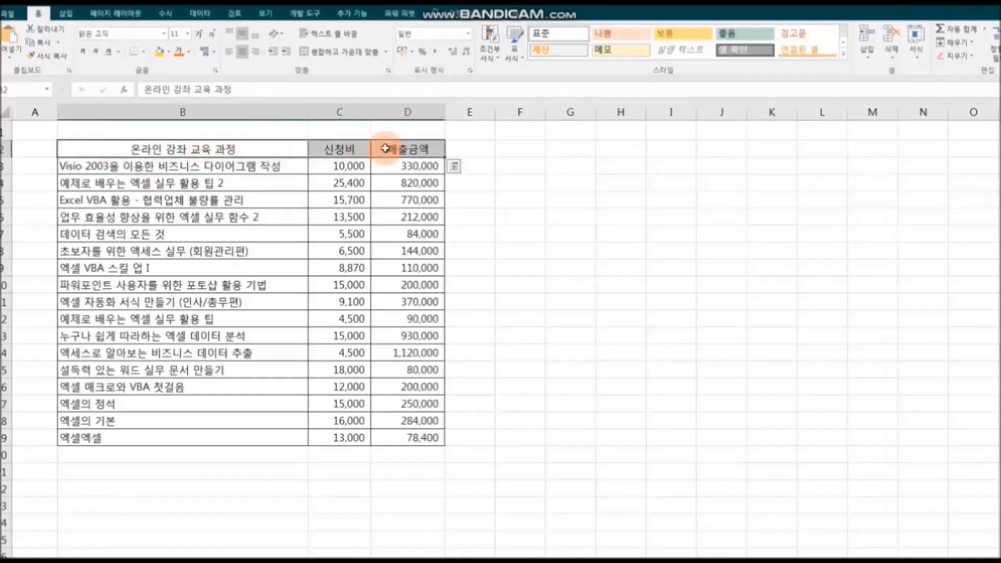
click(170, 52)
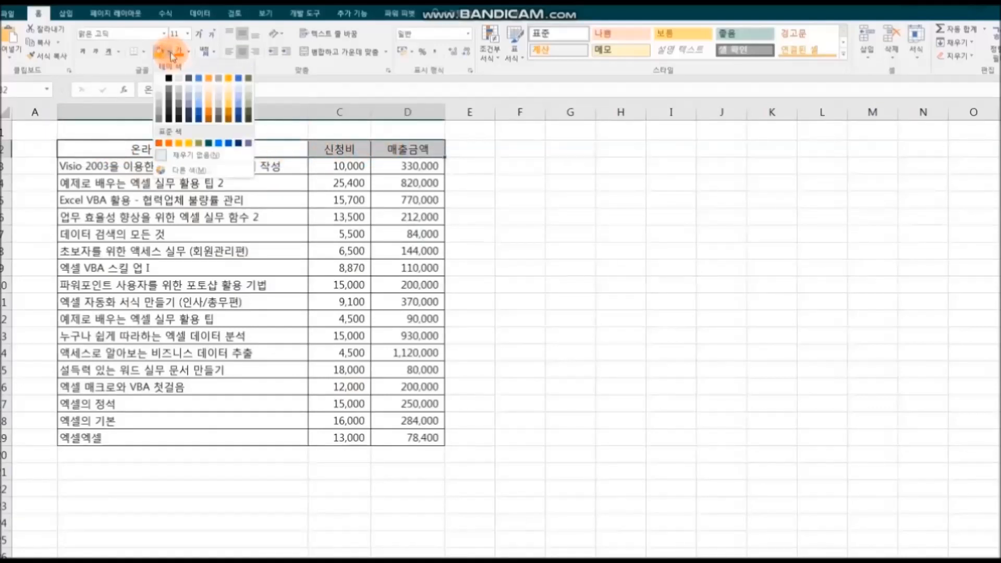
click(199, 87)
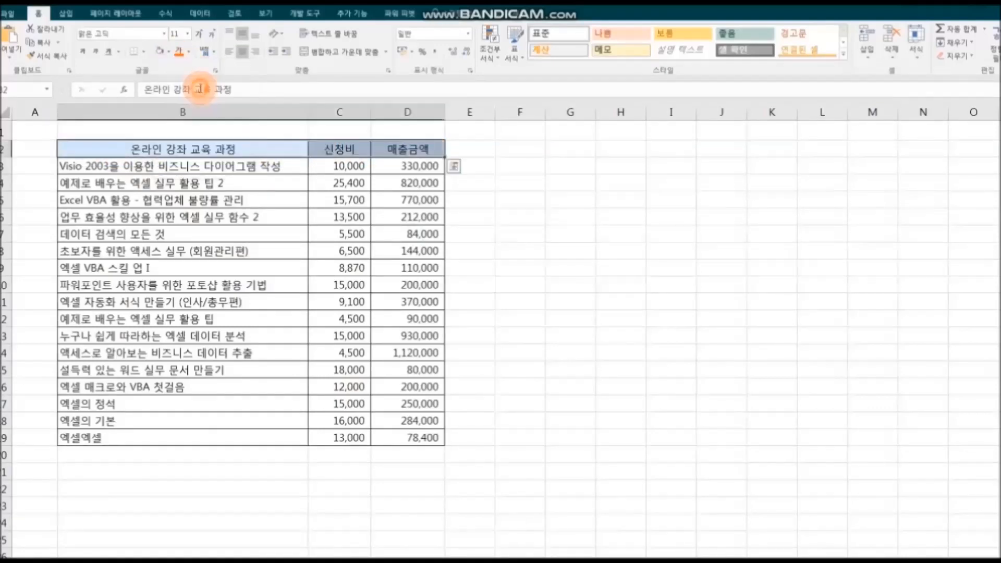
click(82, 51)
click(576, 415)
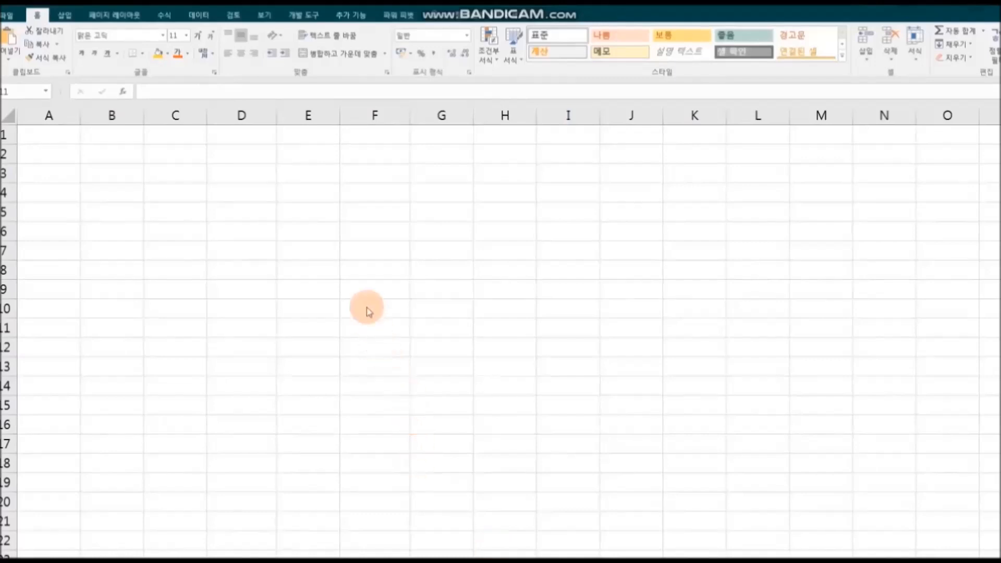
Step: On the blank worksheet, enter 1/2 in F8 and the fraction form 0 1/2 in F9
click(365, 273)
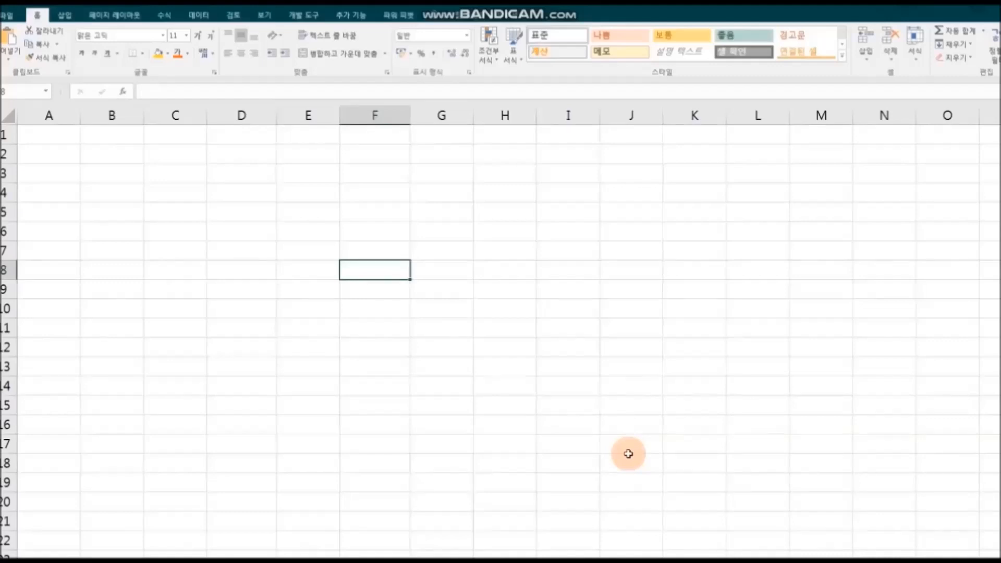
text(1/2)
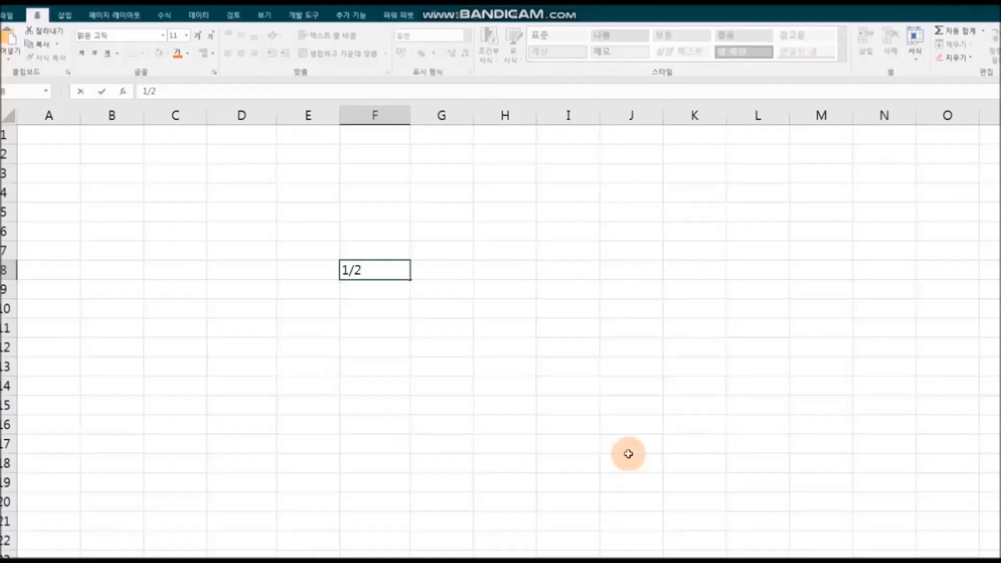
key(Return)
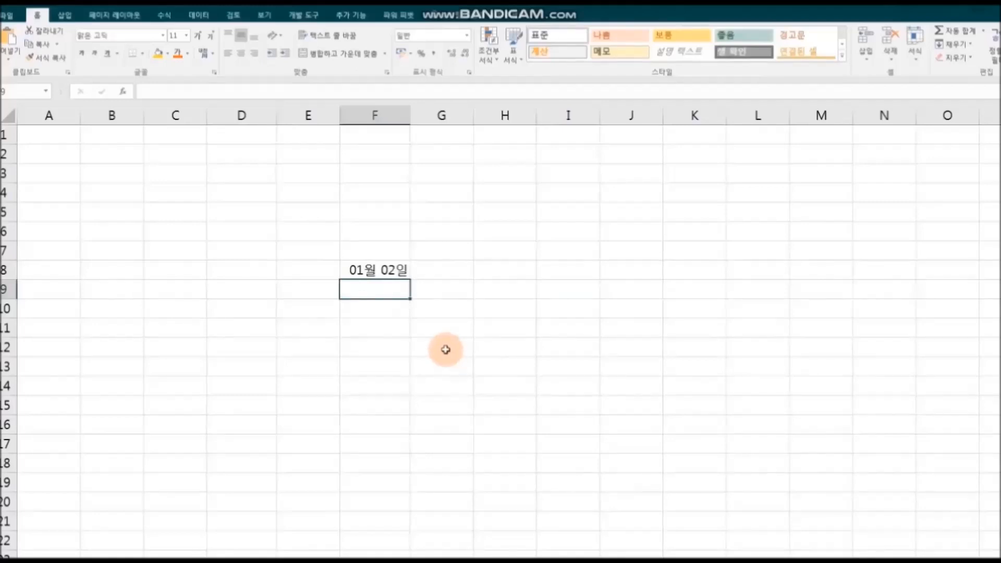
text(0 1/2)
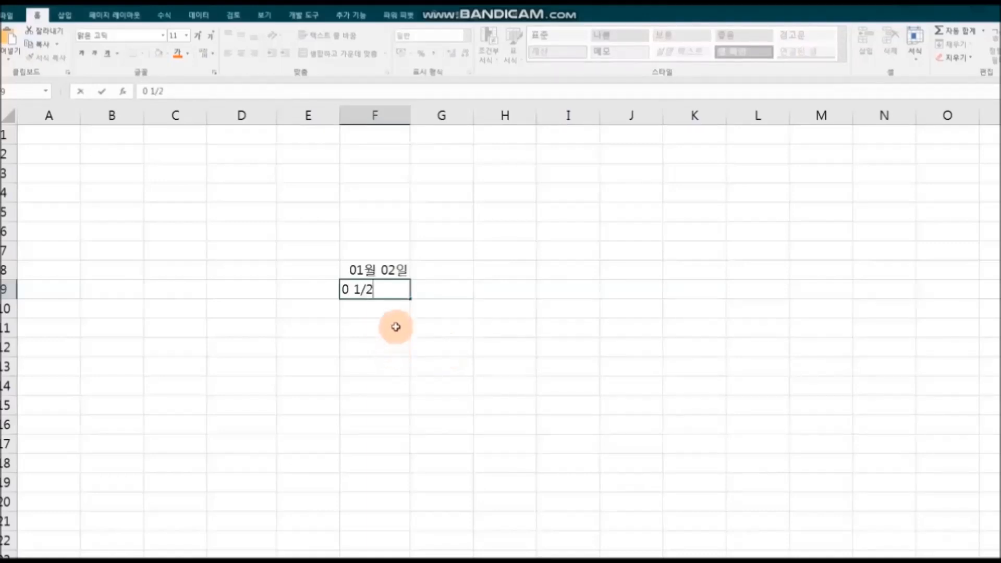
key(Return)
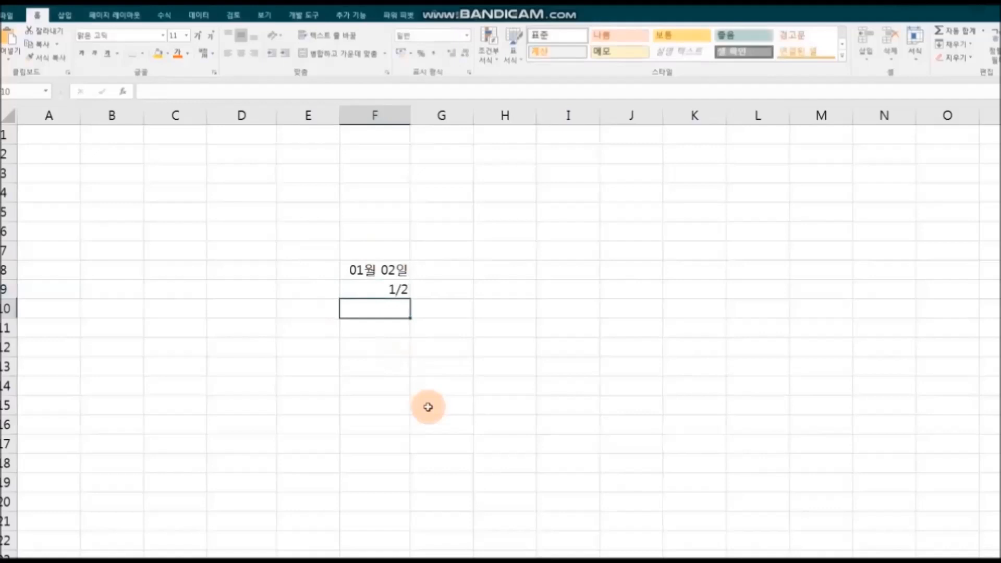
Step: Center the fraction in F9 horizontally
click(365, 287)
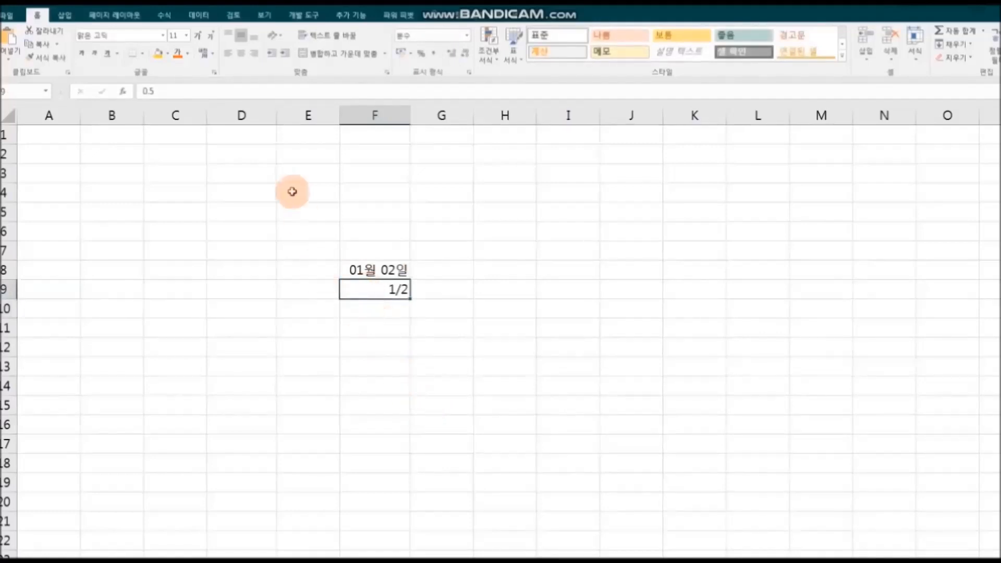
click(241, 53)
click(385, 358)
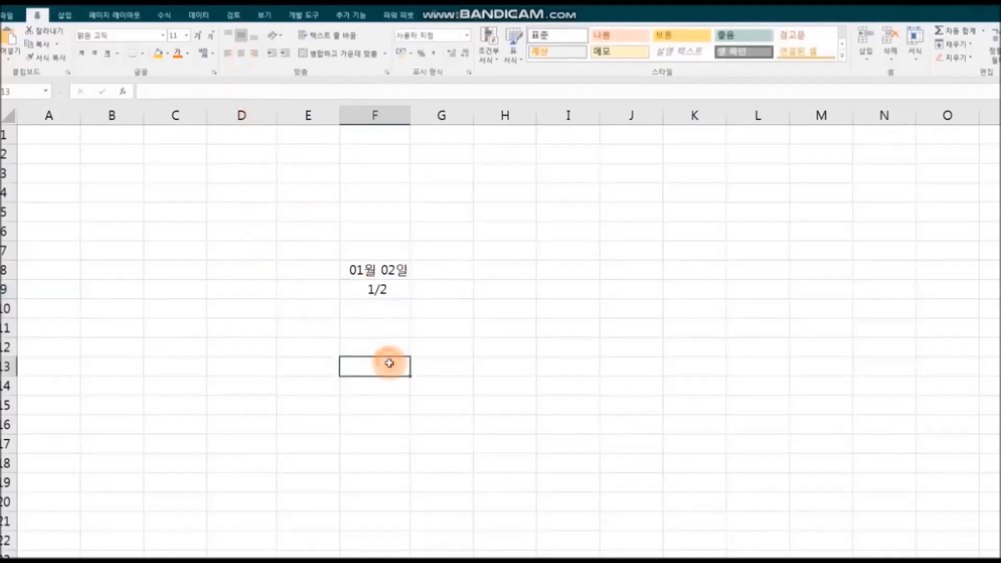
Step: Enter the fraction two thirds in F11 as 0 2/3
key(Up)
key(Up)
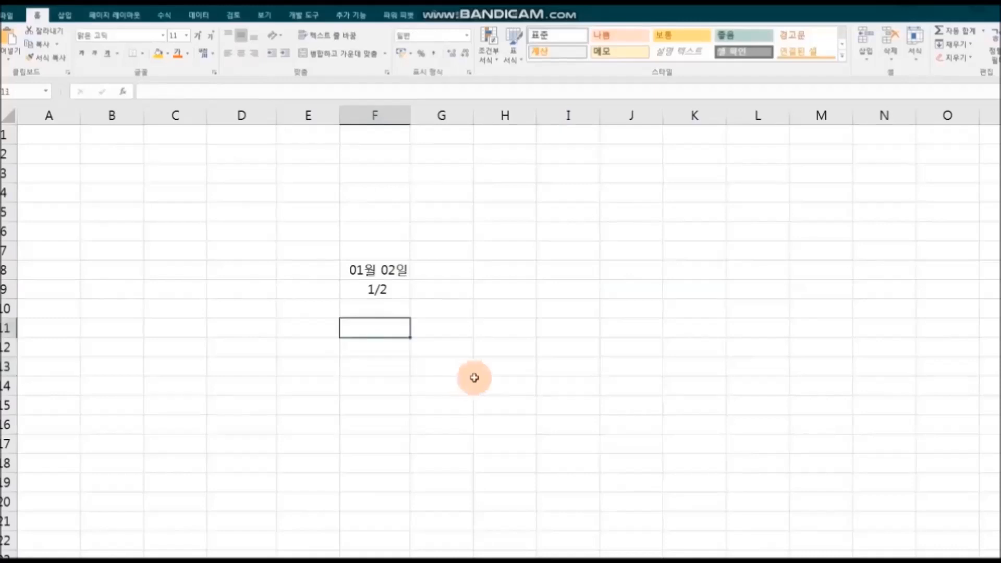
text(0 2/3)
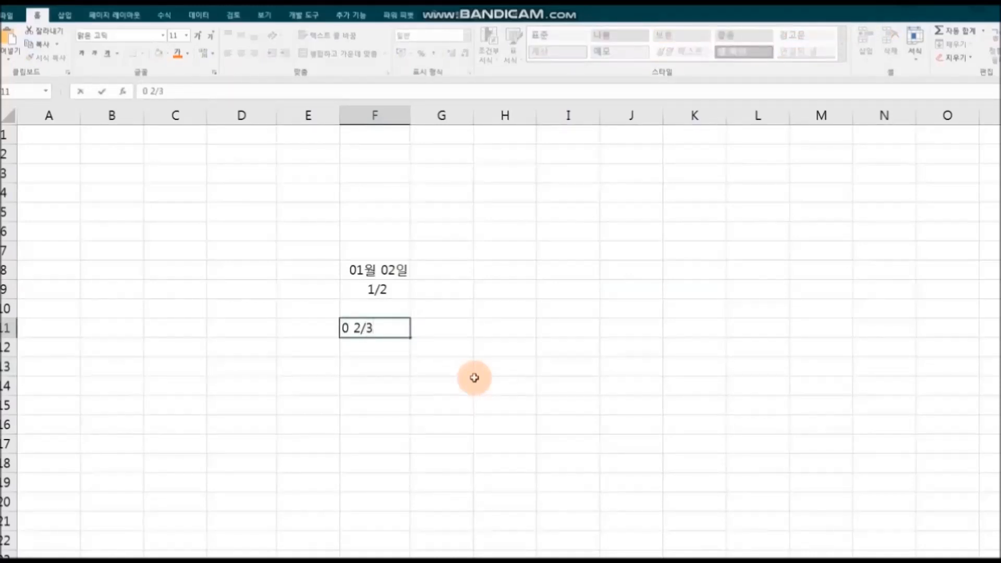
key(Return)
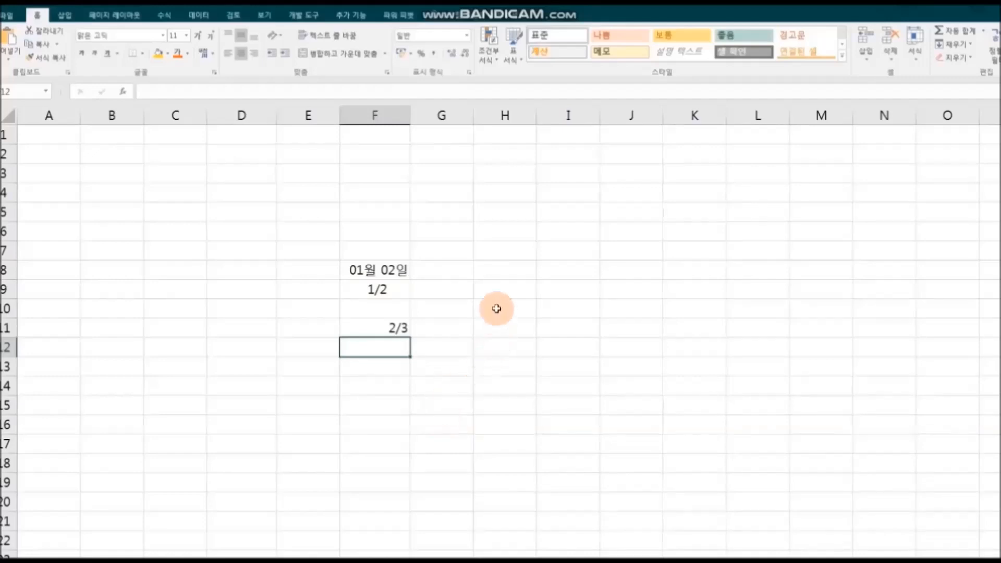
Step: Apply the Fraction (분수) number format to H9, enter 3/4 in it and center the value horizontally
click(497, 287)
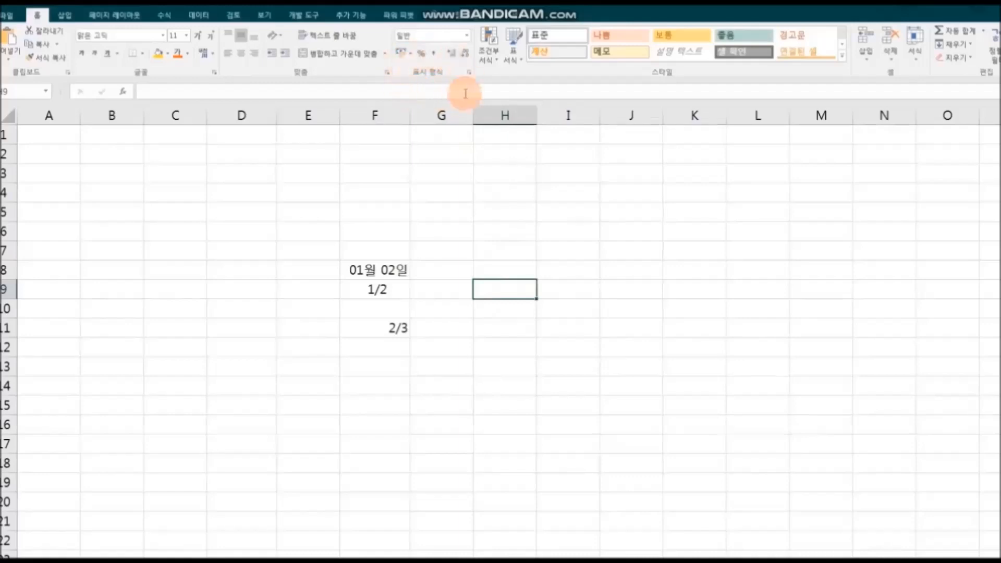
click(467, 35)
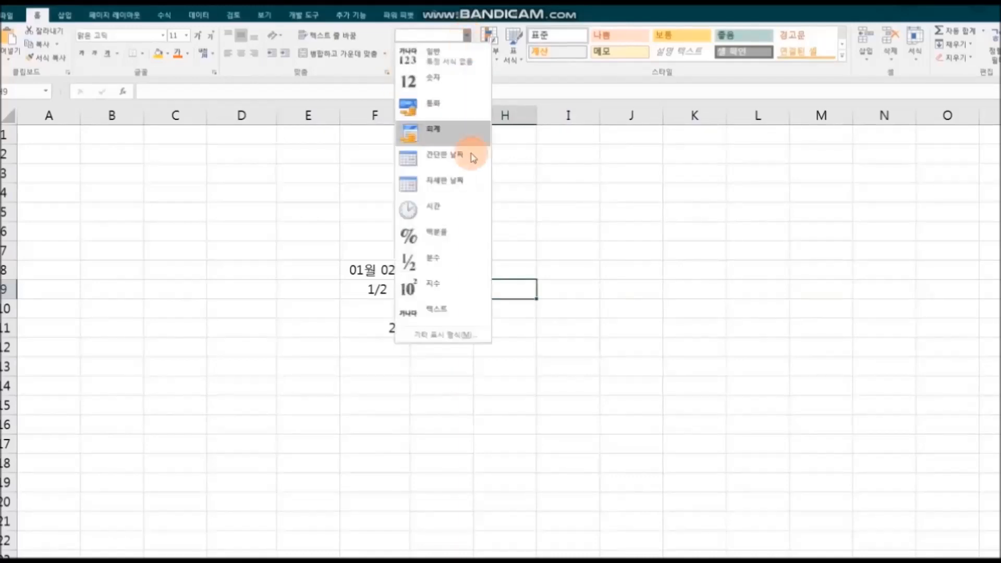
click(470, 261)
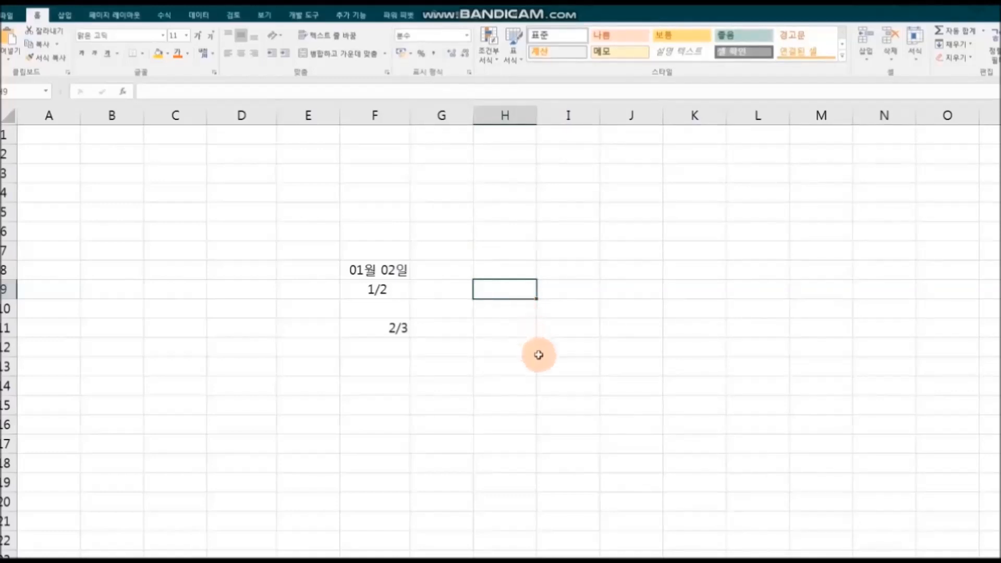
text(3/4)
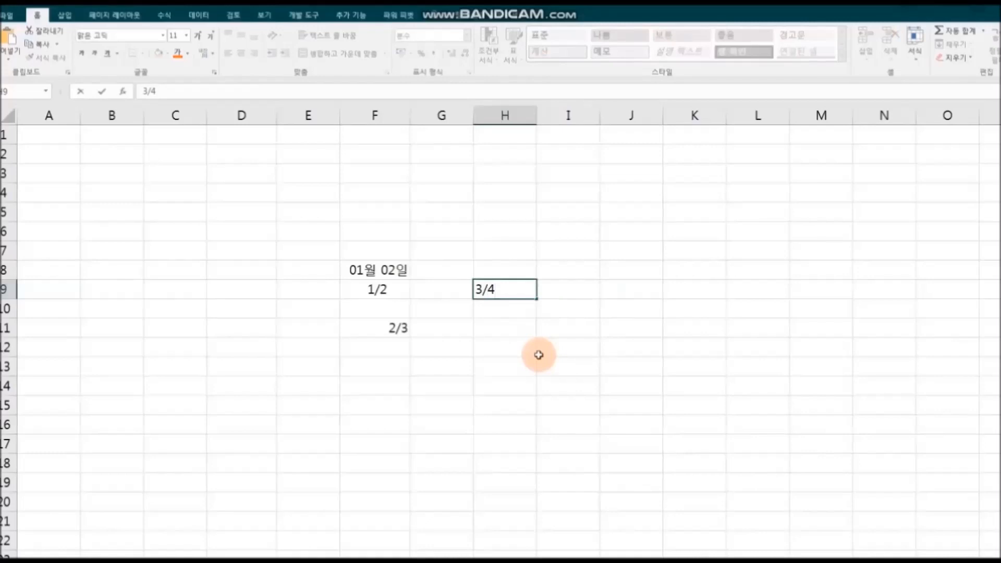
key(Return)
click(503, 289)
click(242, 53)
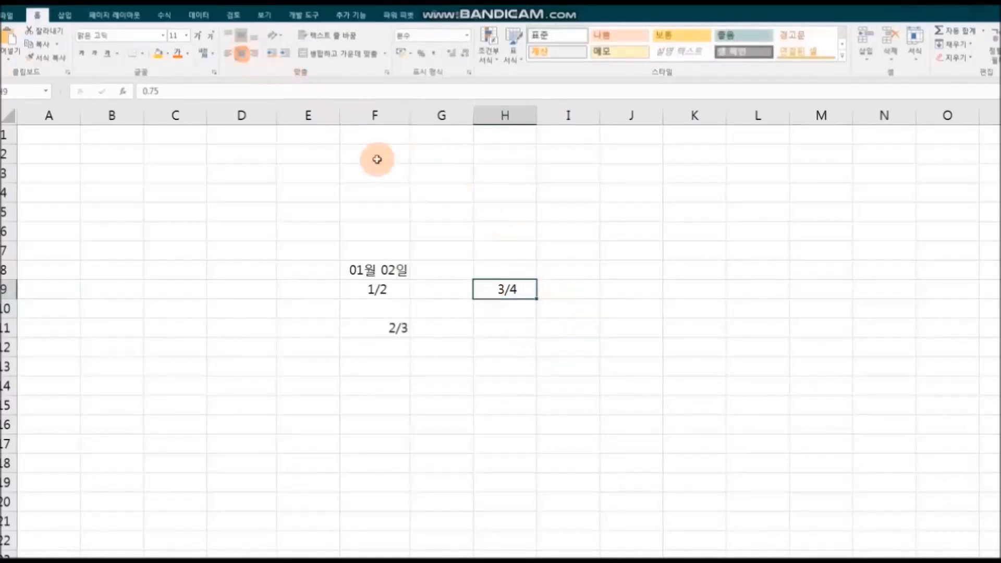
Step: Apply the Fraction (분수) number format to H11 and enter 4/2 in it
click(583, 333)
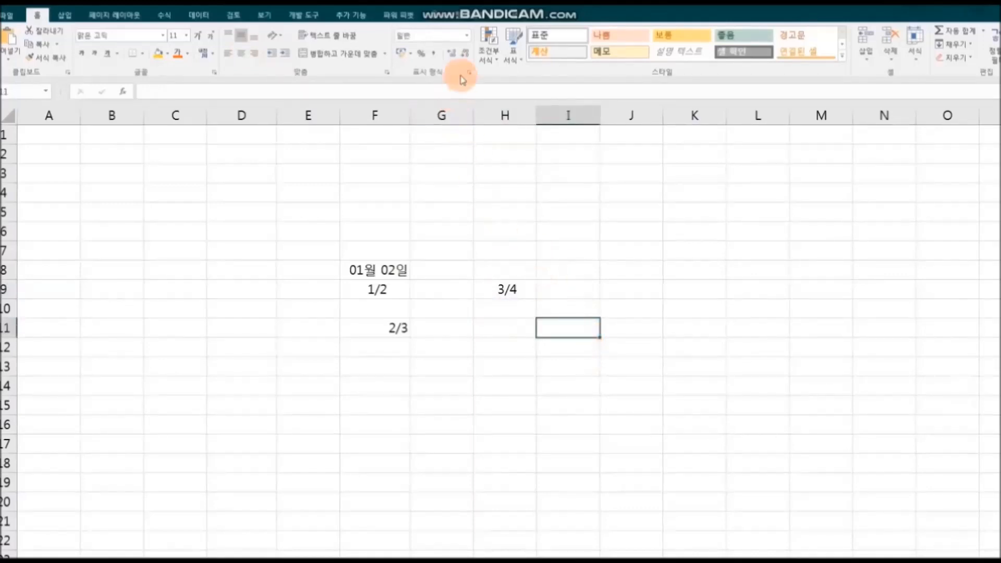
click(513, 328)
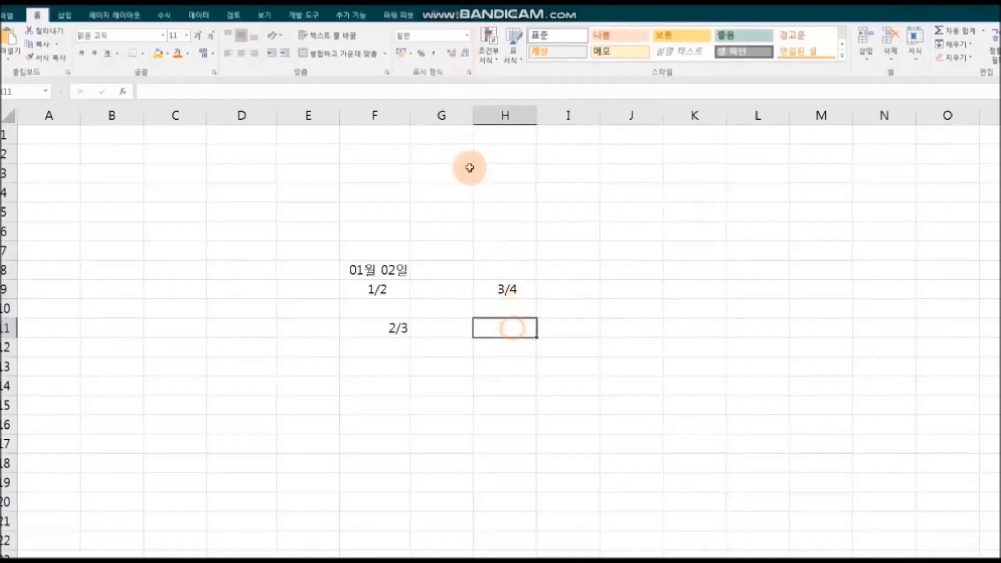
click(466, 36)
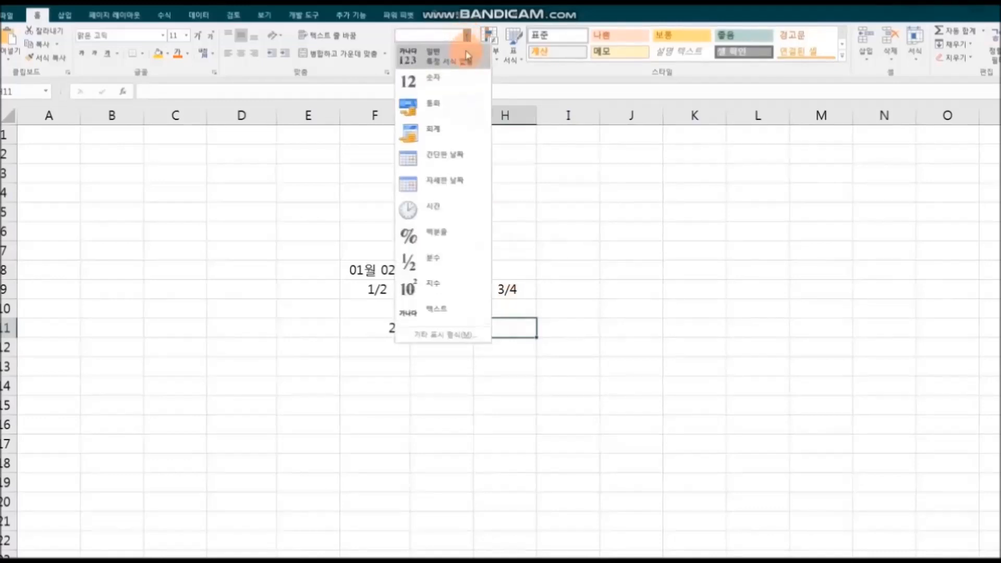
click(454, 258)
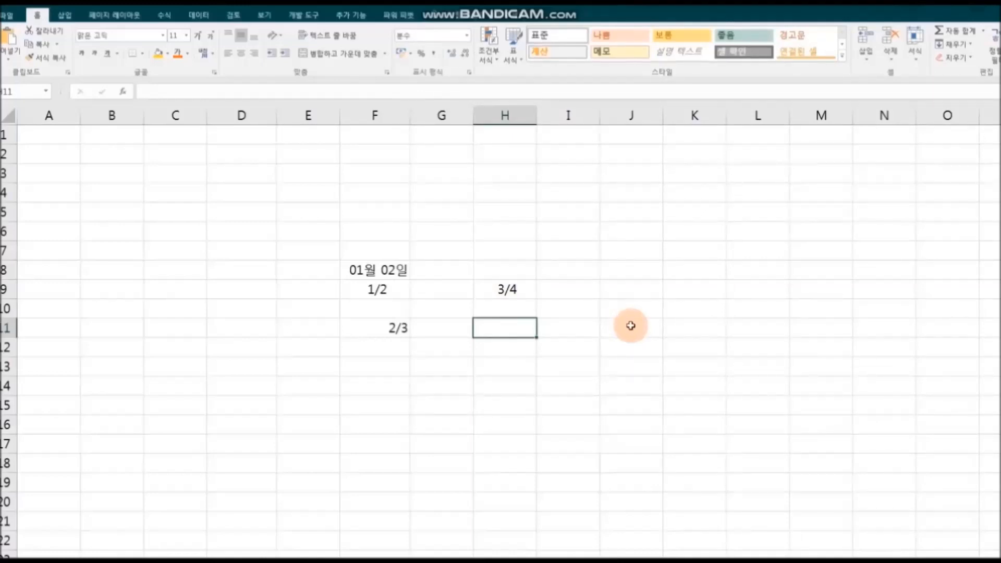
text(4/2)
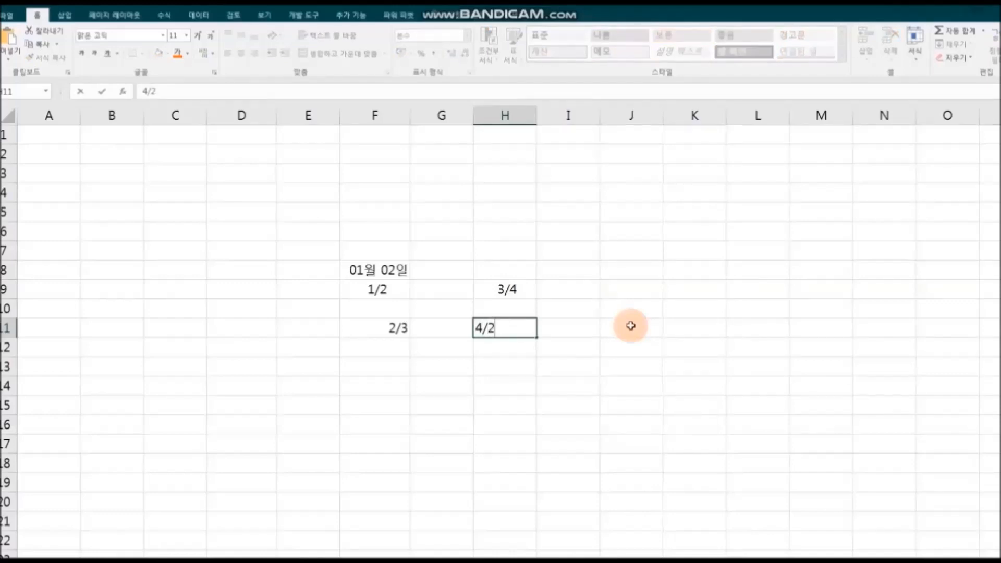
key(Return)
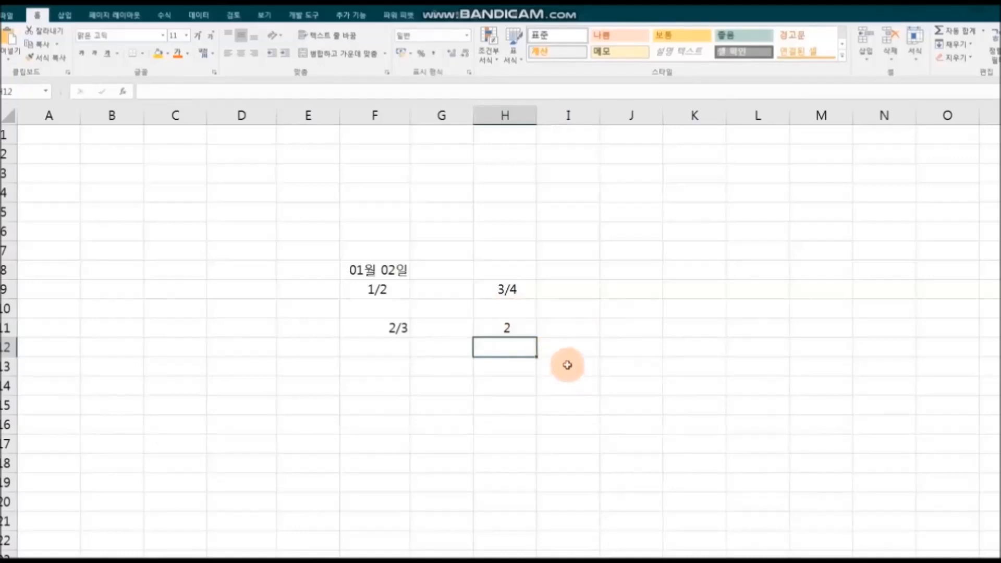
Step: Enter 6/3 in H12 without setting a fraction format, and check the cell's content and number format
text(6/3)
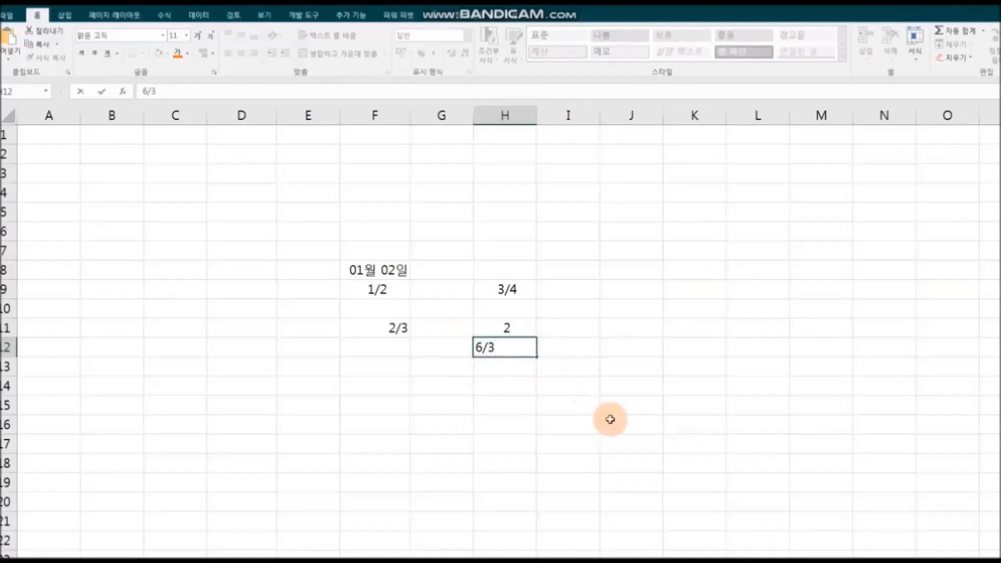
key(Return)
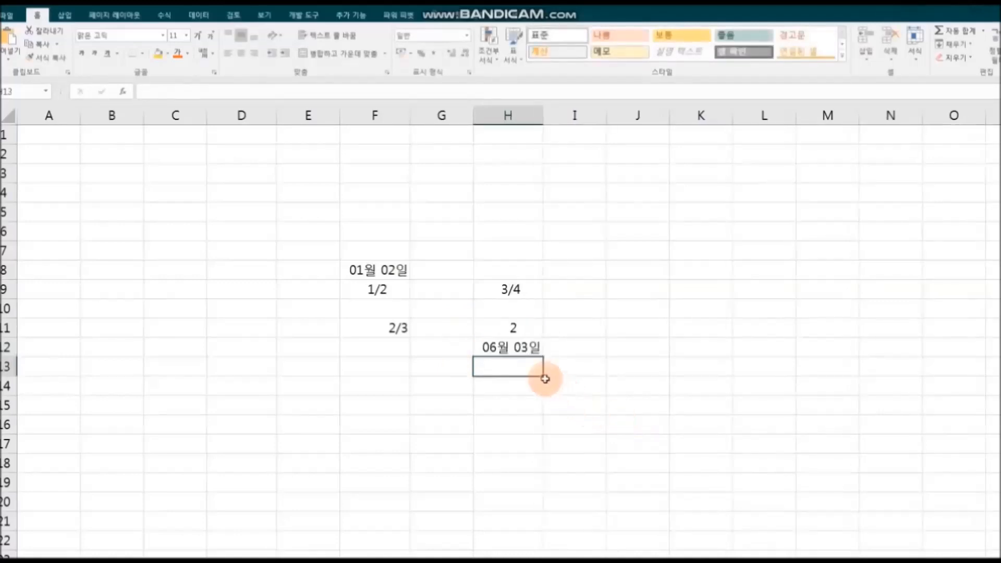
click(538, 328)
click(539, 345)
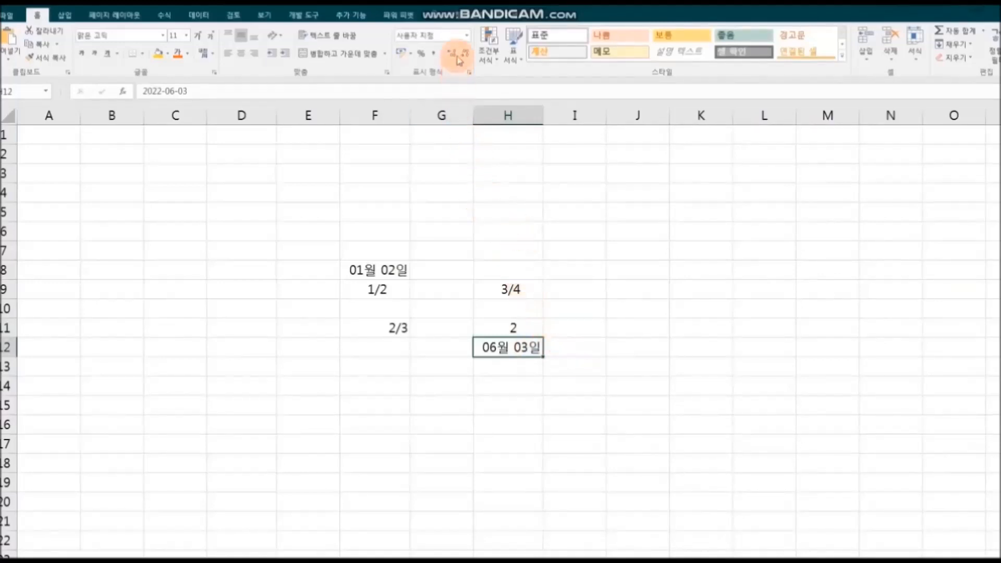
Step: Enter 6/3 as text in J9 with a leading apostrophe ('6/3) and center it horizontally
click(625, 288)
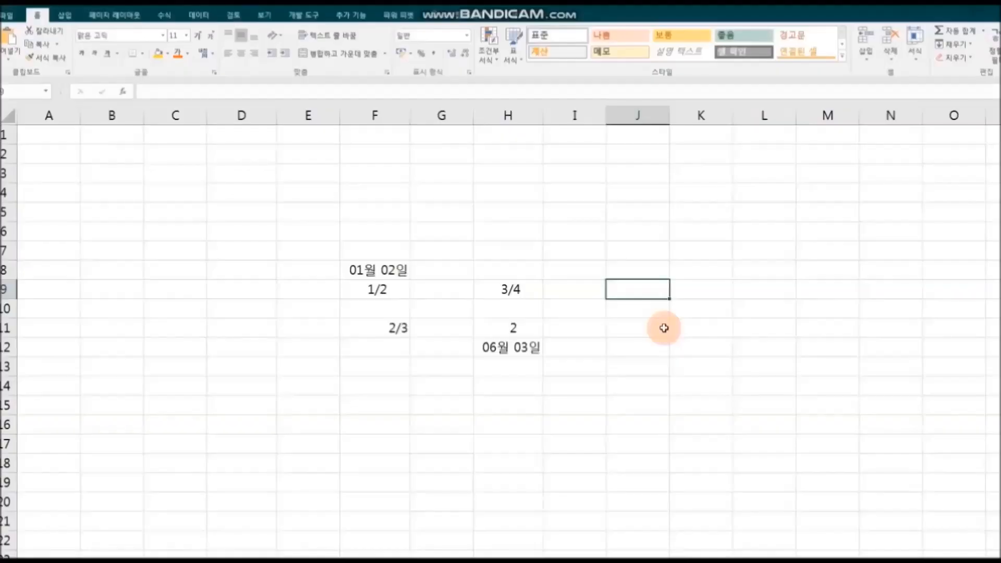
text(')
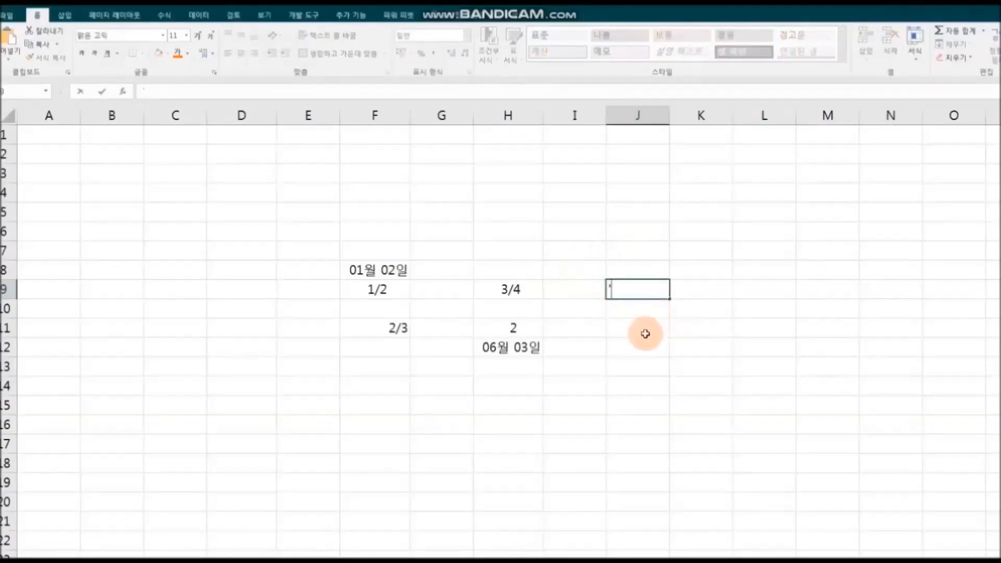
text(6/3)
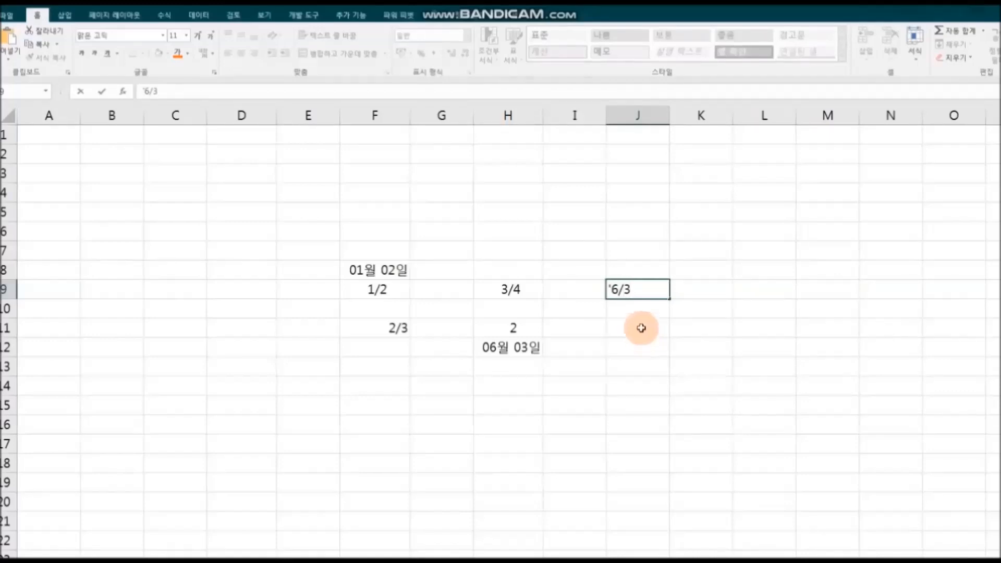
key(Return)
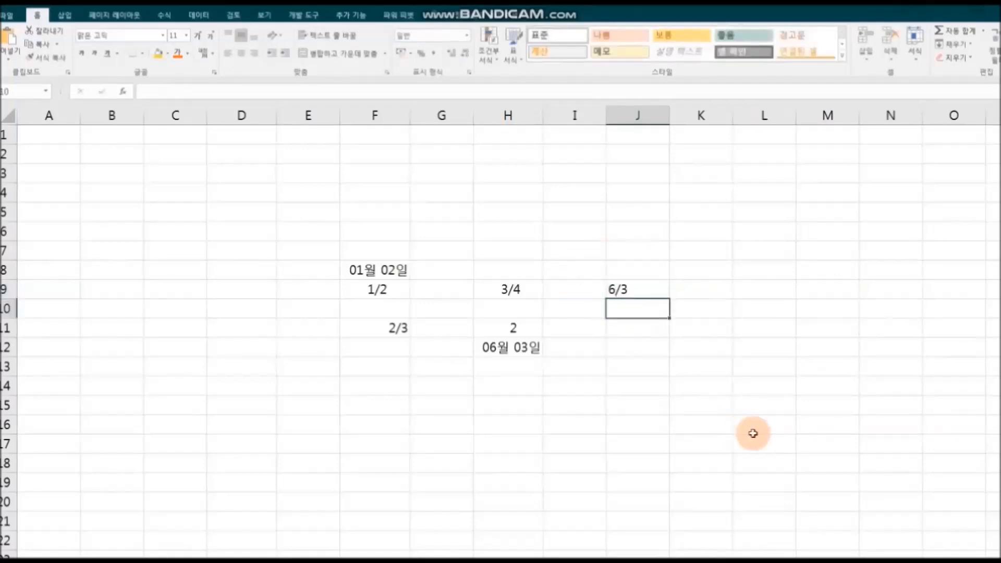
click(647, 291)
click(240, 53)
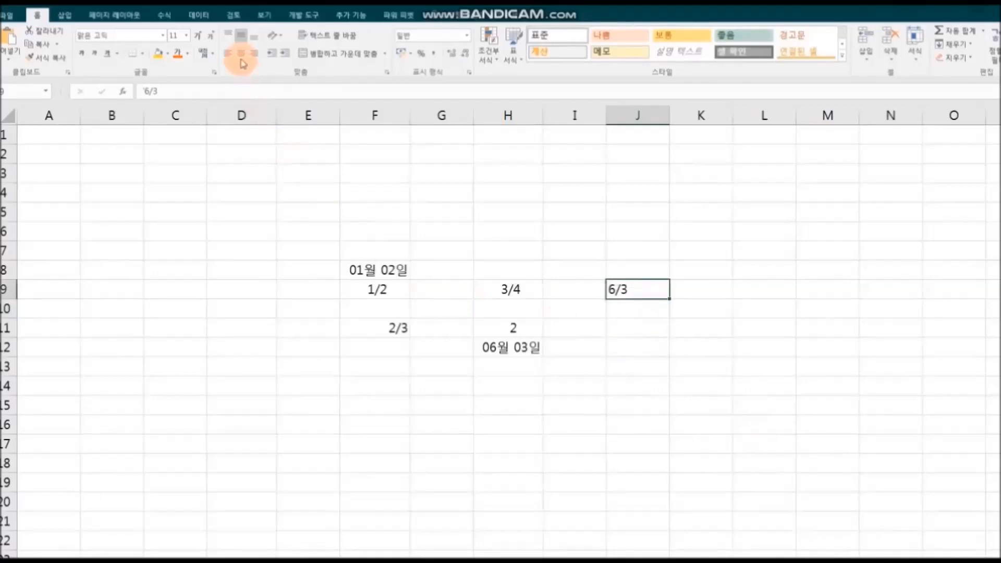
Step: Enter the fraction form 0 3/3 in J11
click(638, 328)
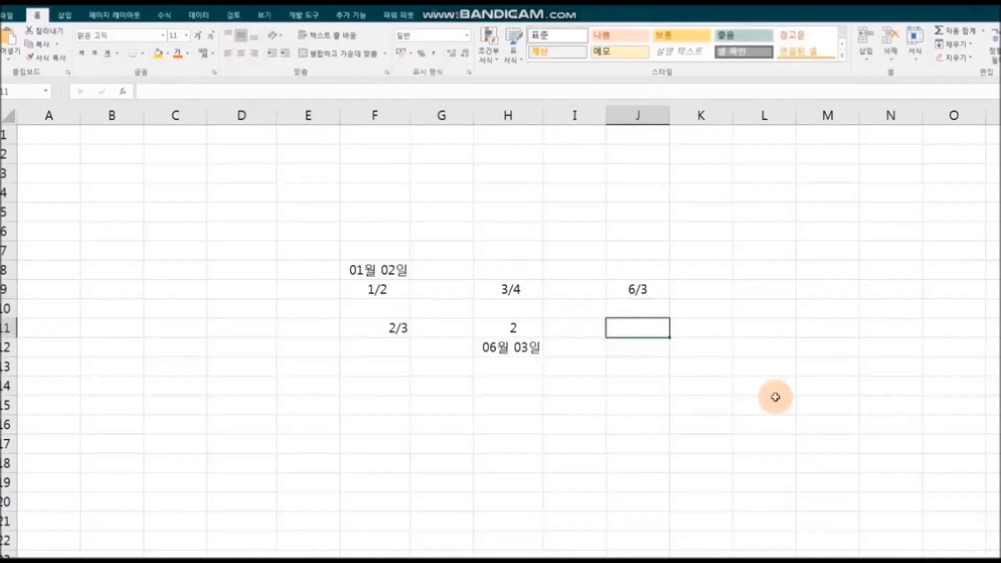
text(0 )
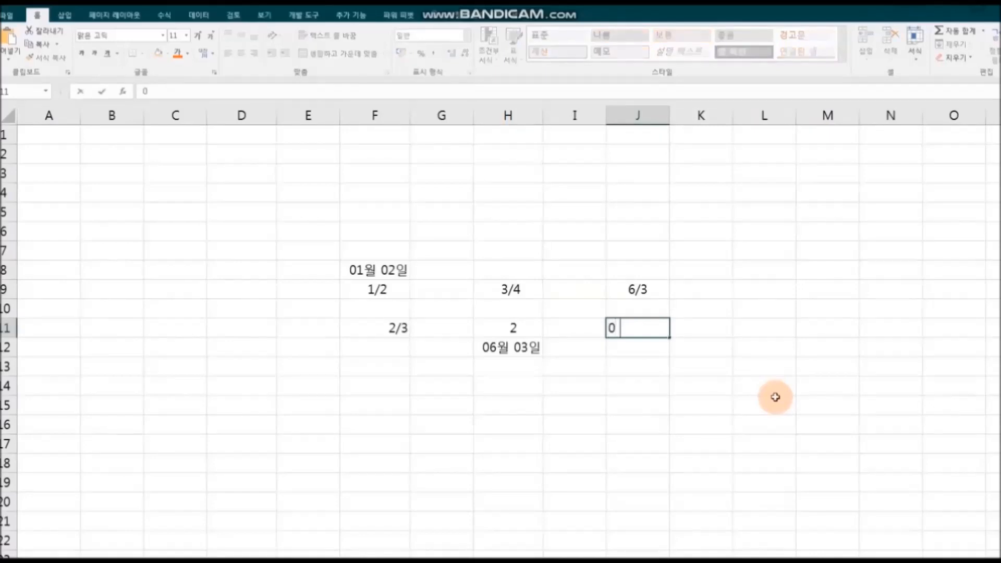
text(3/3)
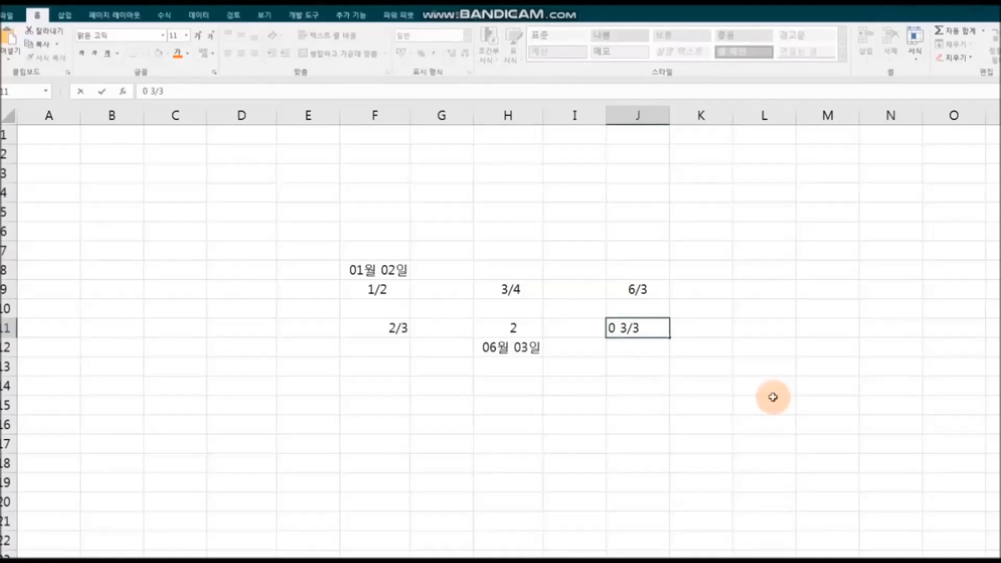
key(Return)
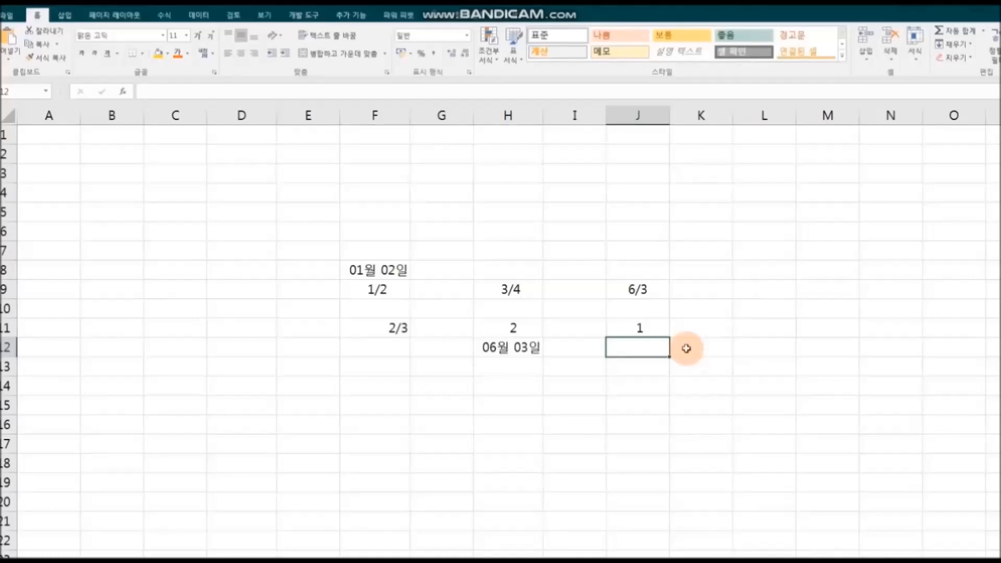
Step: Enter 3/3 as text in J12 with a leading apostrophe ('3/3) and center it horizontally
text(')
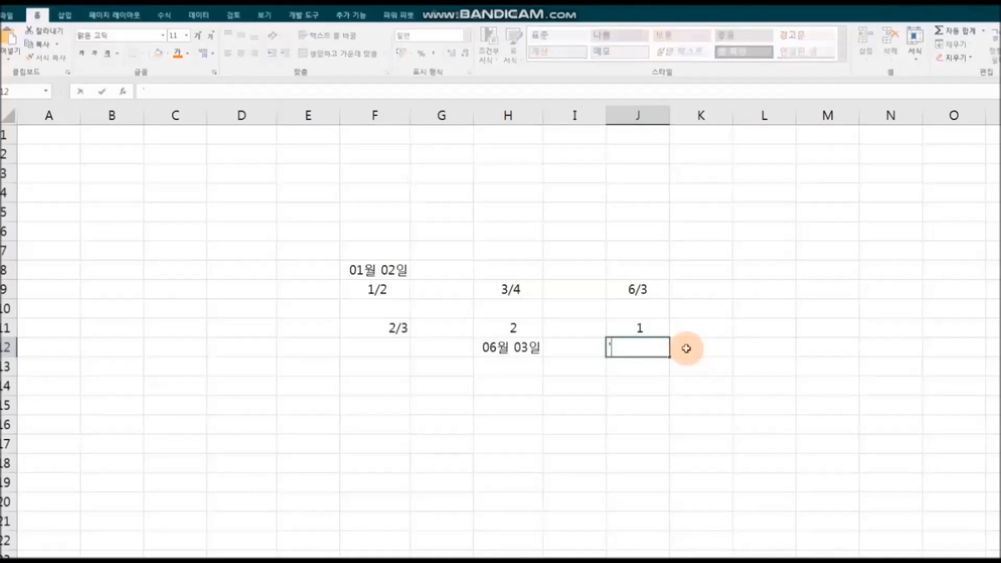
text(3/3)
key(Return)
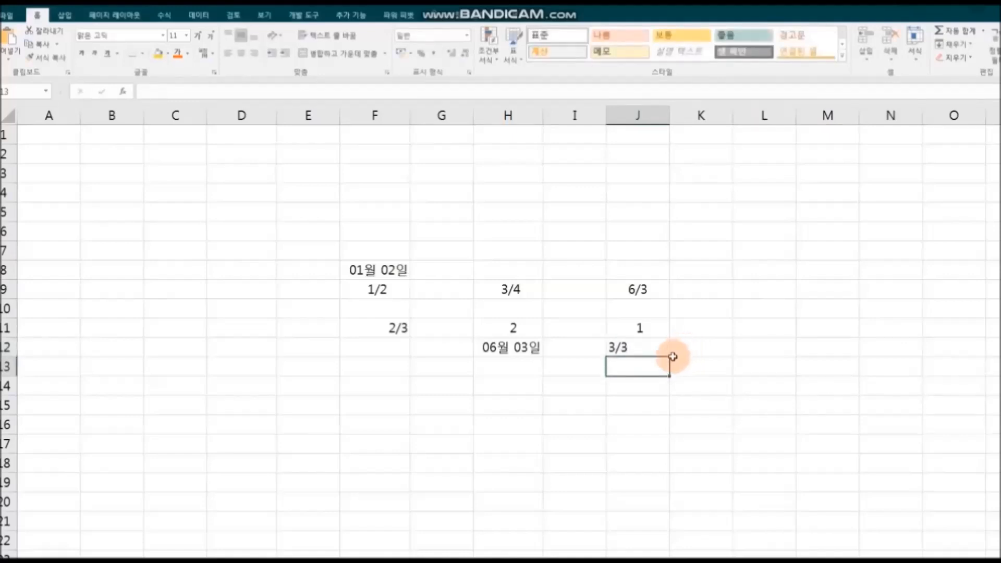
click(648, 348)
click(240, 53)
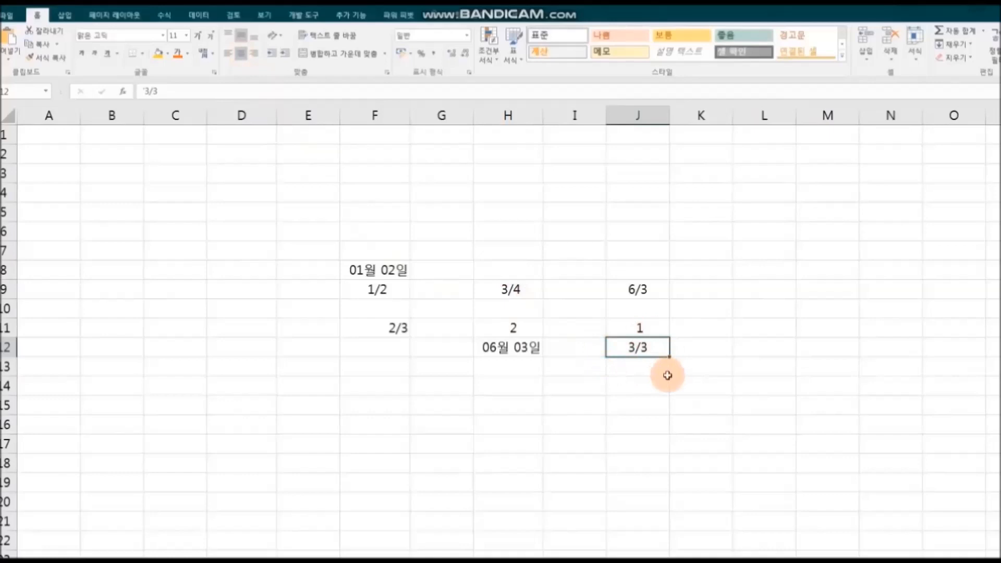
Step: Enter 8/4 as text in J13 with a leading apostrophe ('8/4) and center it horizontally
click(648, 368)
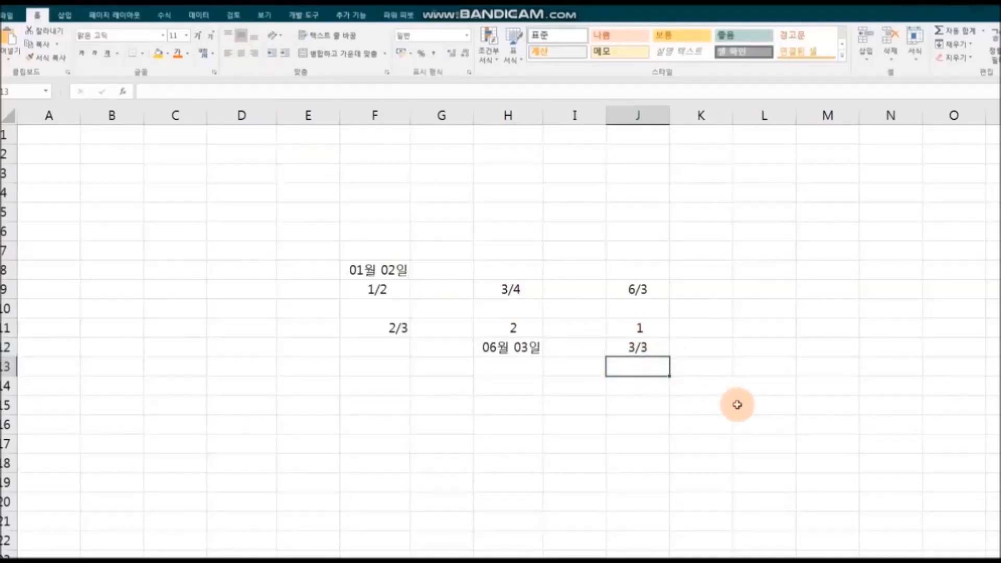
text(')
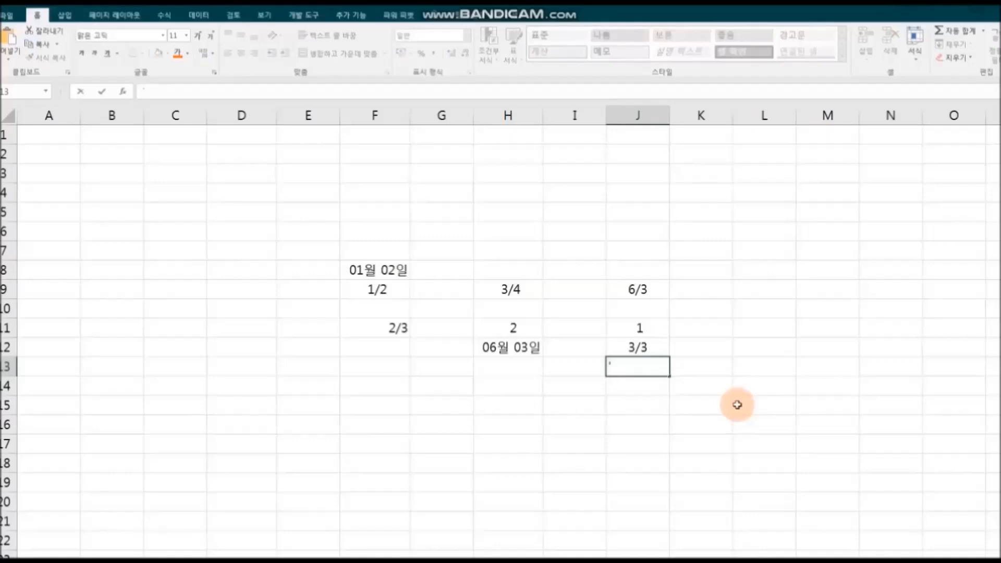
text(8/4)
key(Return)
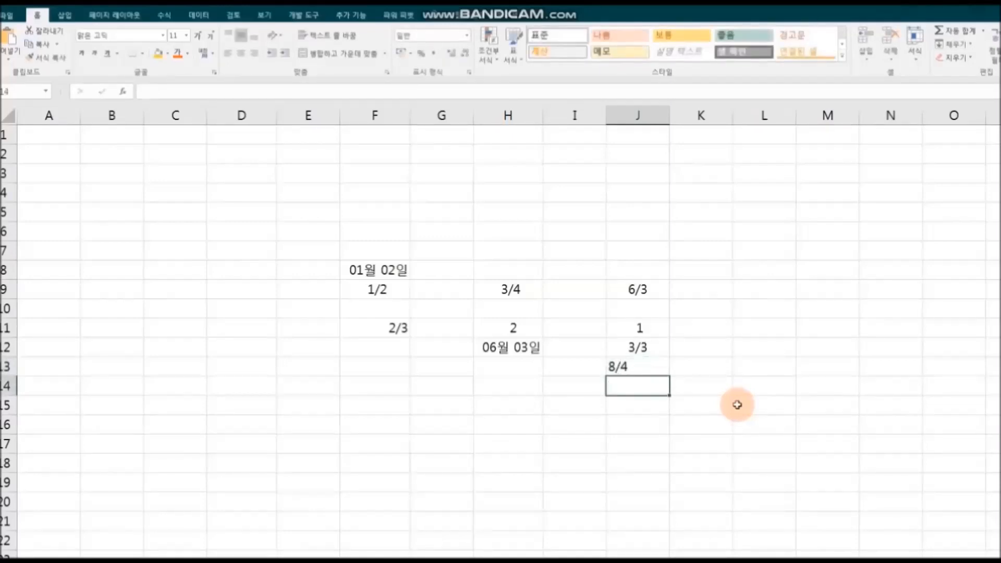
click(658, 367)
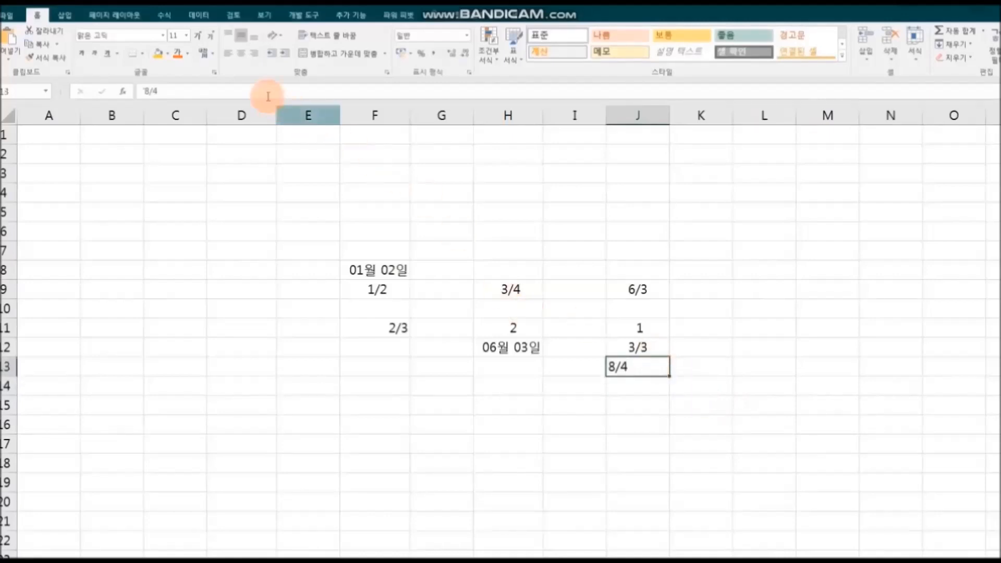
click(241, 53)
Step: Enter 1/2 as text in J14 with a leading apostrophe ('1/2)
click(645, 394)
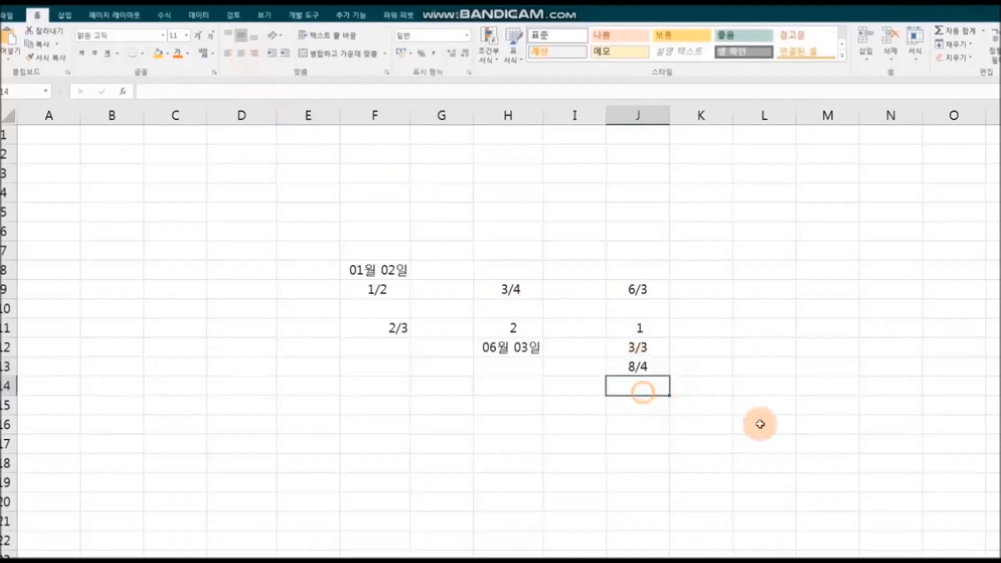
text(')
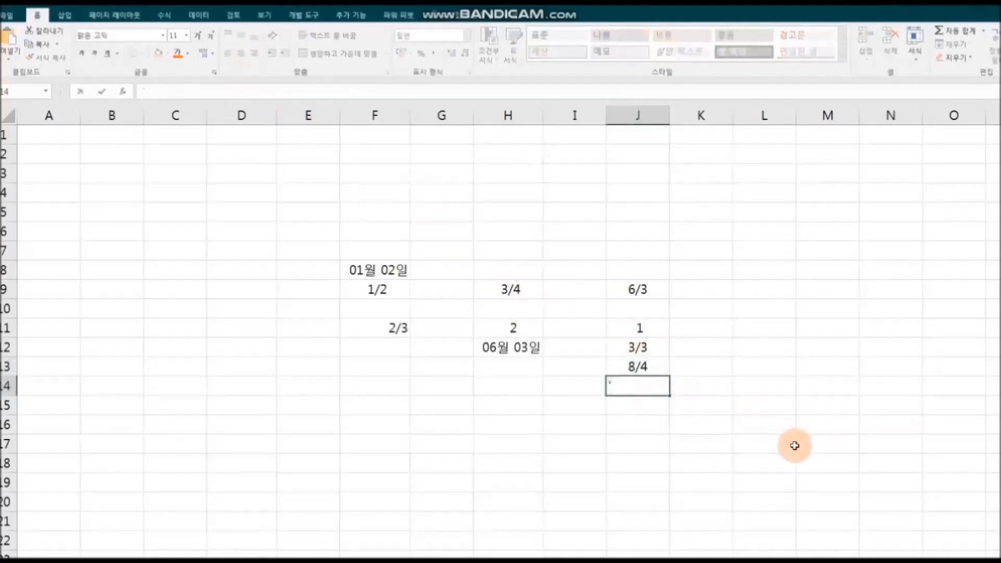
text(1/2)
key(Return)
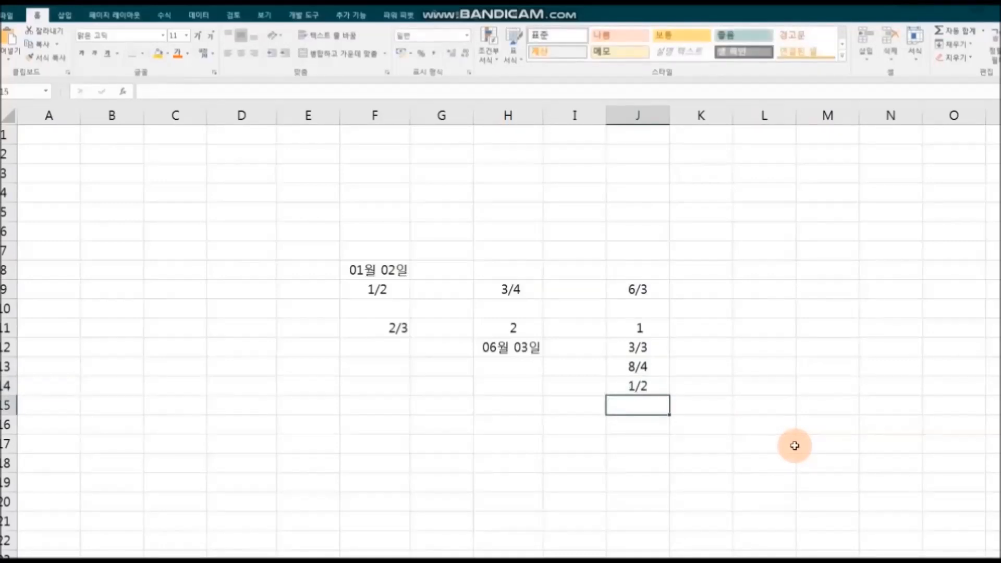
click(795, 448)
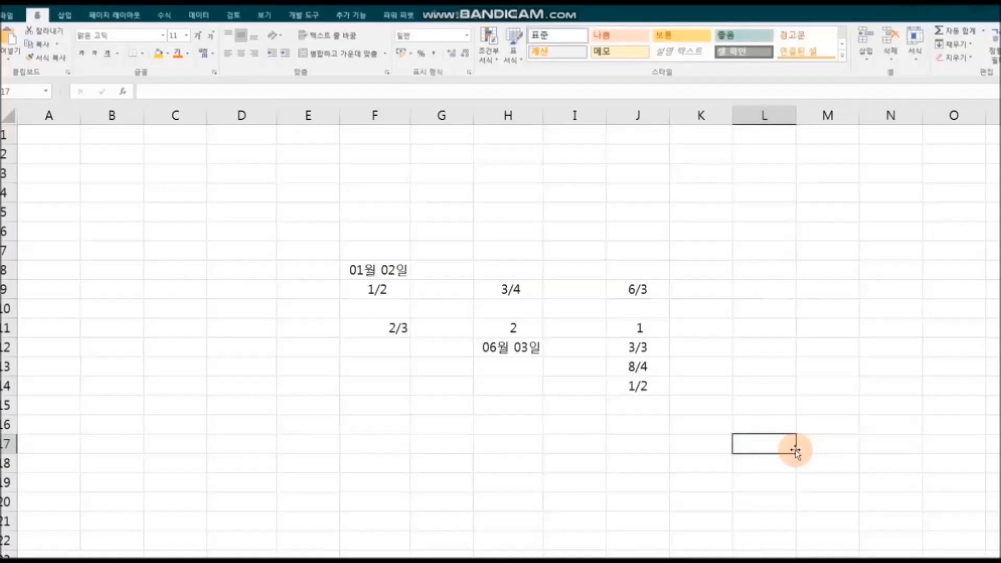
Step: Enter one half in F15 as a fraction using the zero-prefixed form 0 1/2
click(385, 408)
text(0)
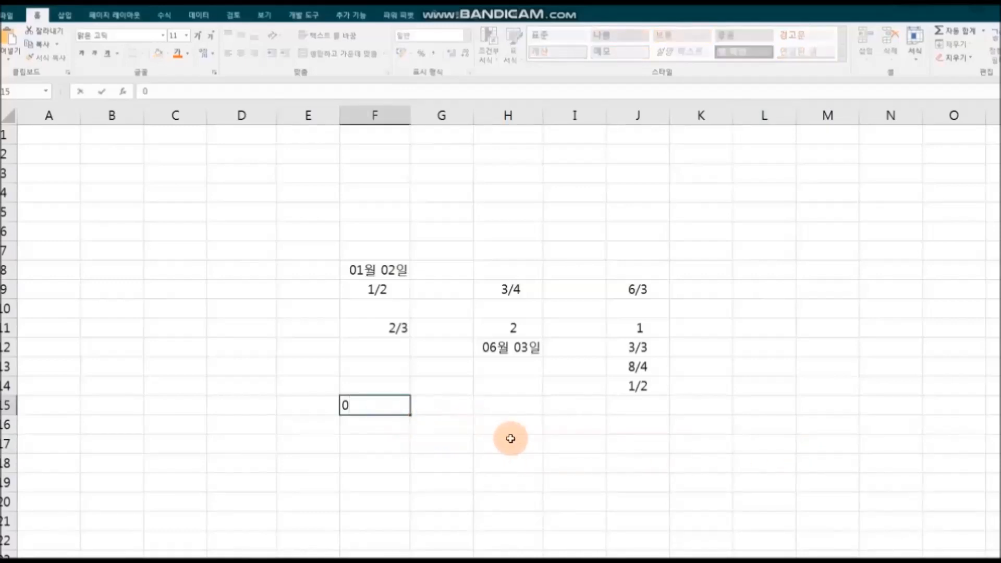
text( 1/2)
key(Return)
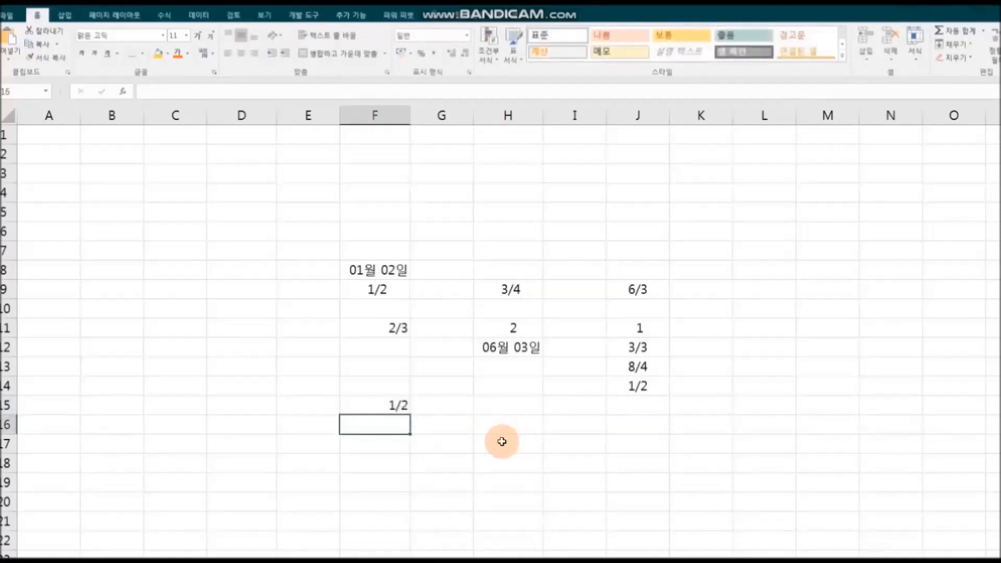
Step: Apply the Fraction (분수) number format to H15 and enter 1/2 in it
click(508, 407)
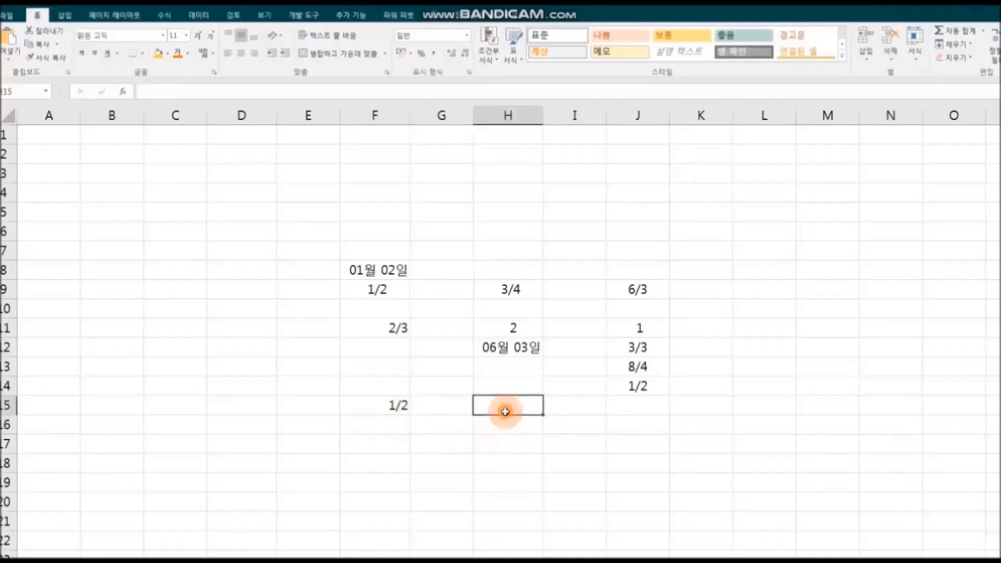
click(465, 34)
click(473, 265)
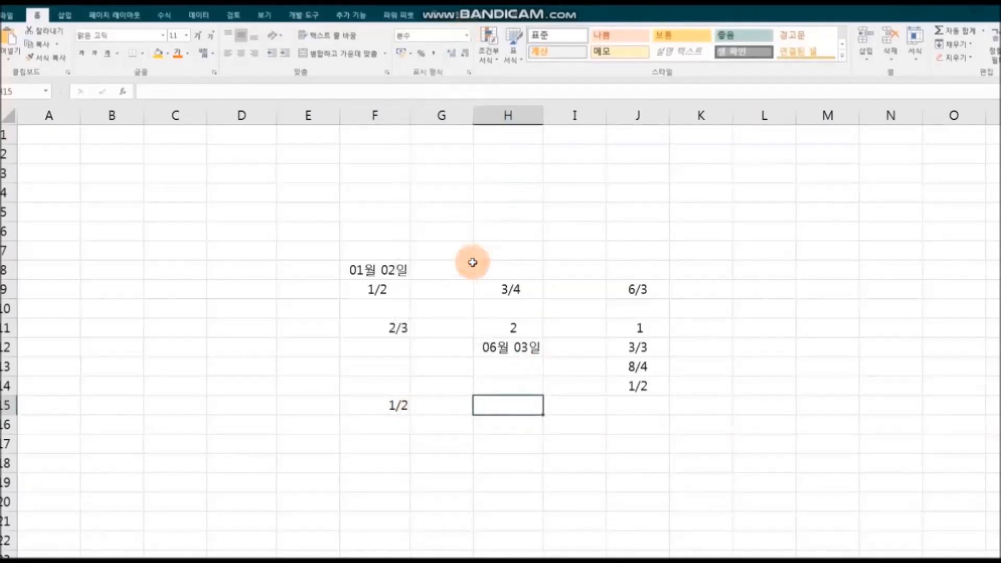
text(1/2)
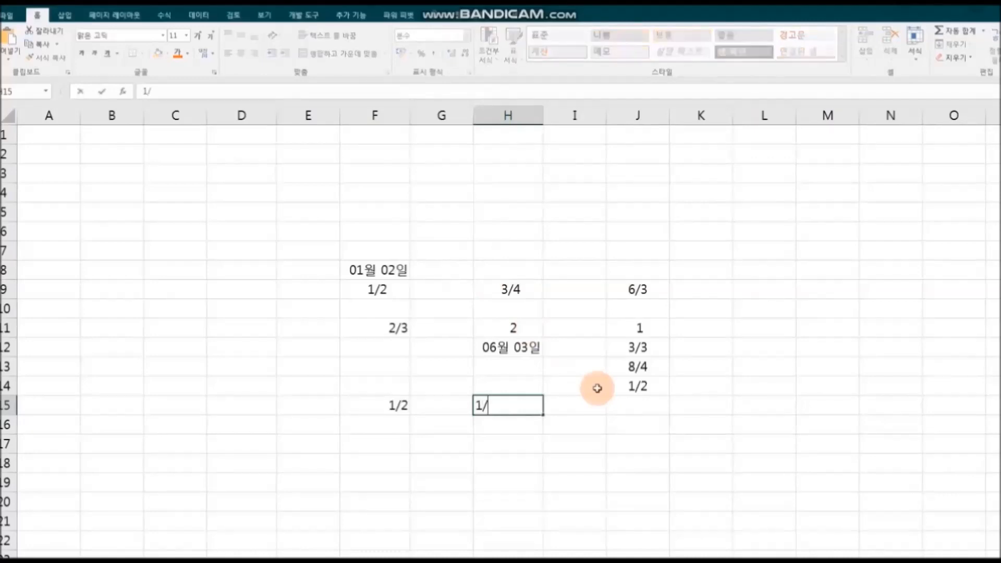
key(Return)
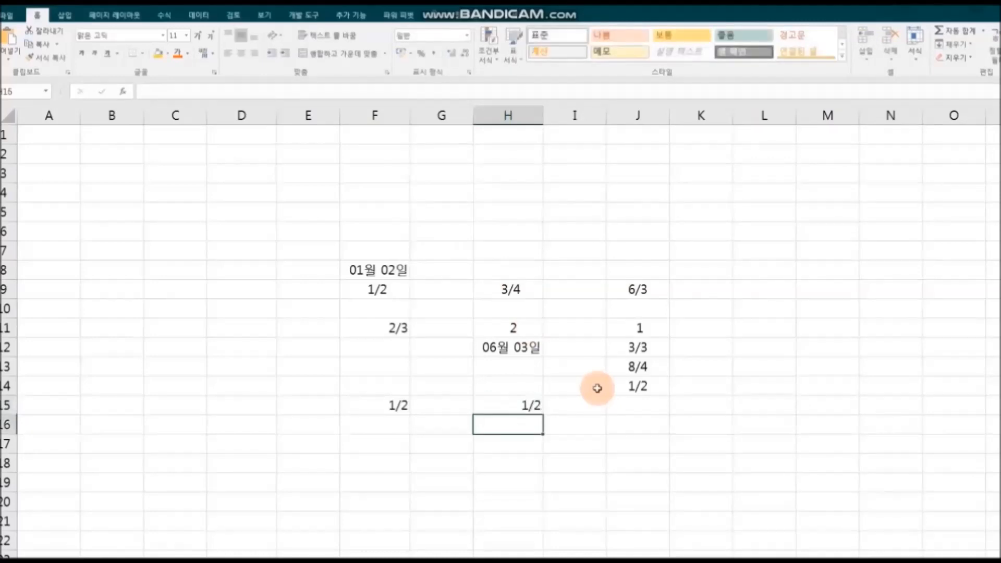
Step: Enter 1/2 as text in J15 with a leading apostrophe ('1/2)
click(637, 406)
text(')
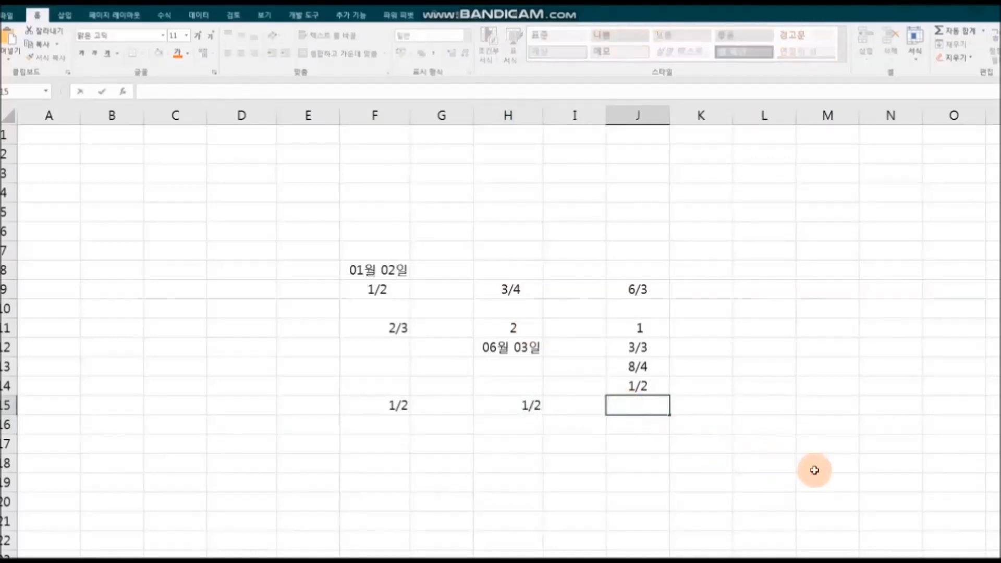
text(1/2)
key(Return)
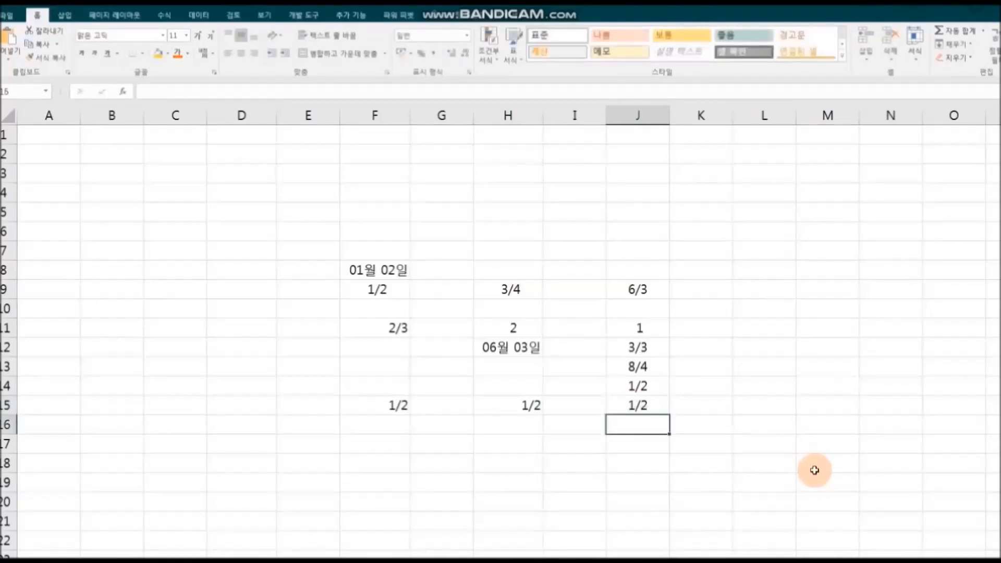
drag(382, 411, 614, 413)
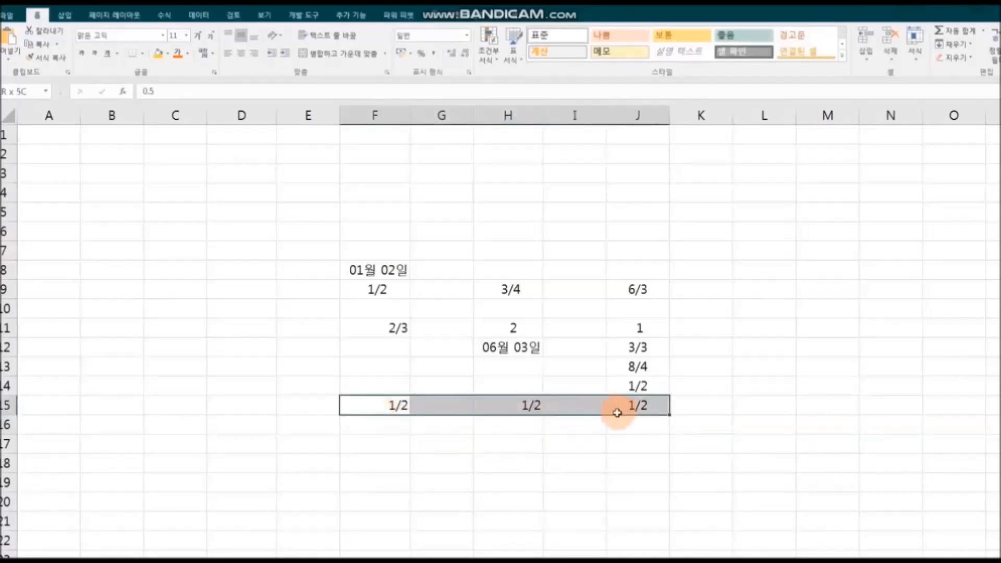
click(702, 478)
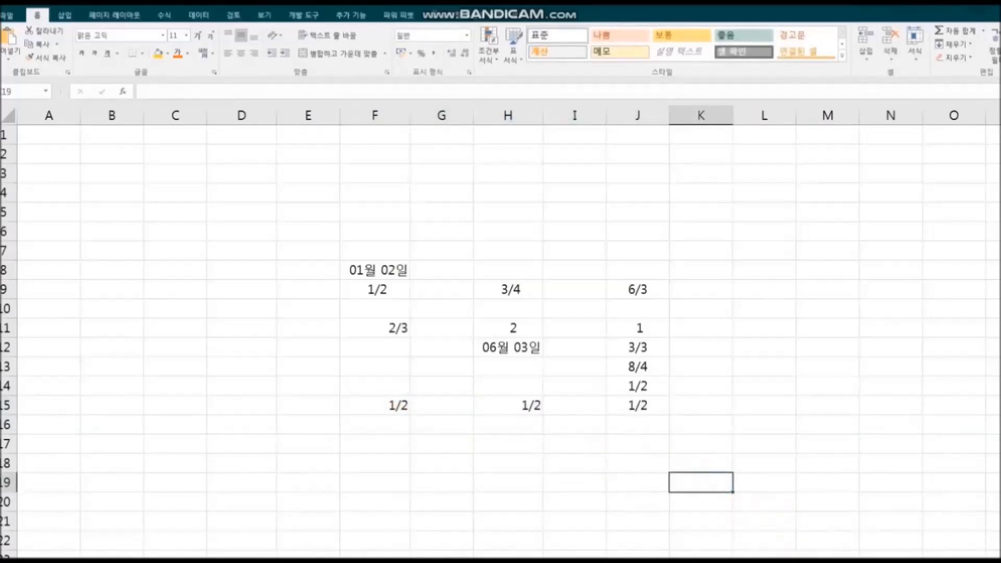